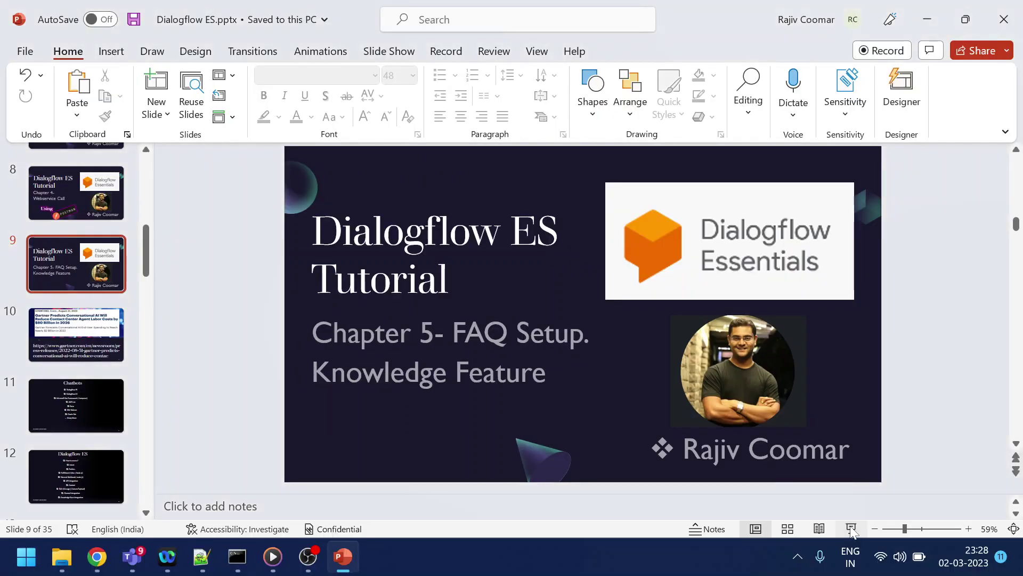
Open Dialogflow's Knowledge [beta] section and highlight its notice requiring beta features
click(97, 555)
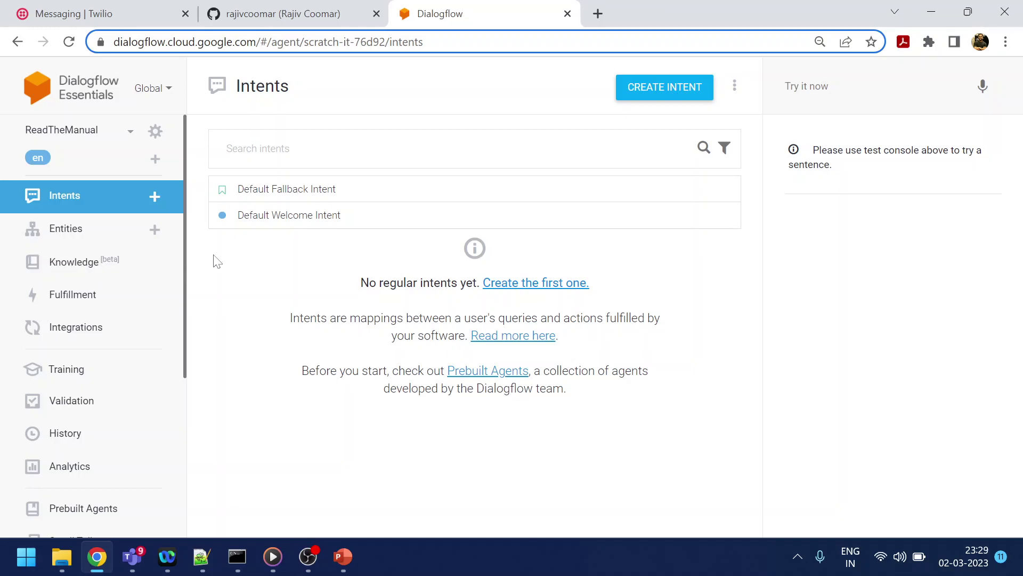
click(97, 271)
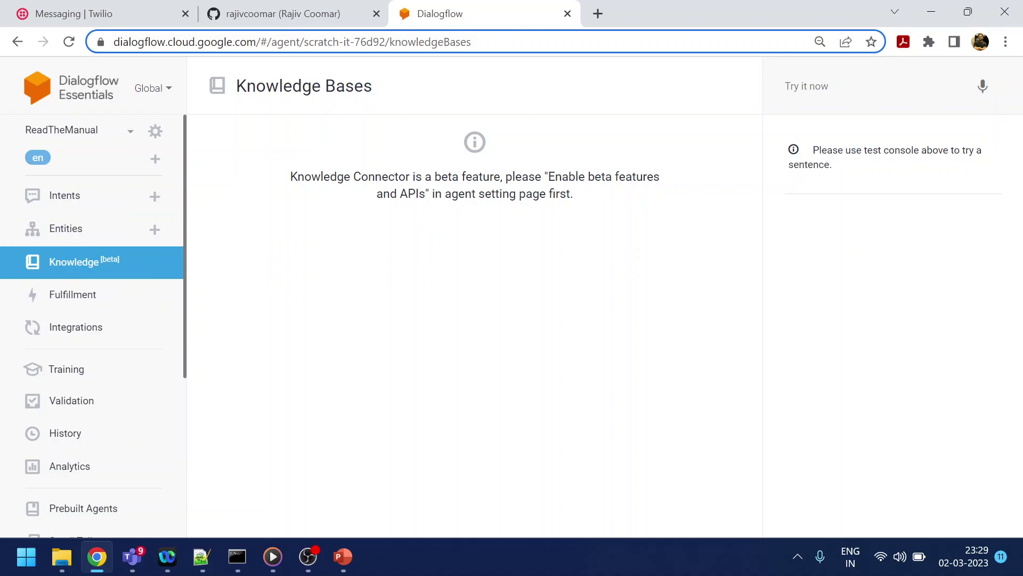
drag(549, 176, 425, 193)
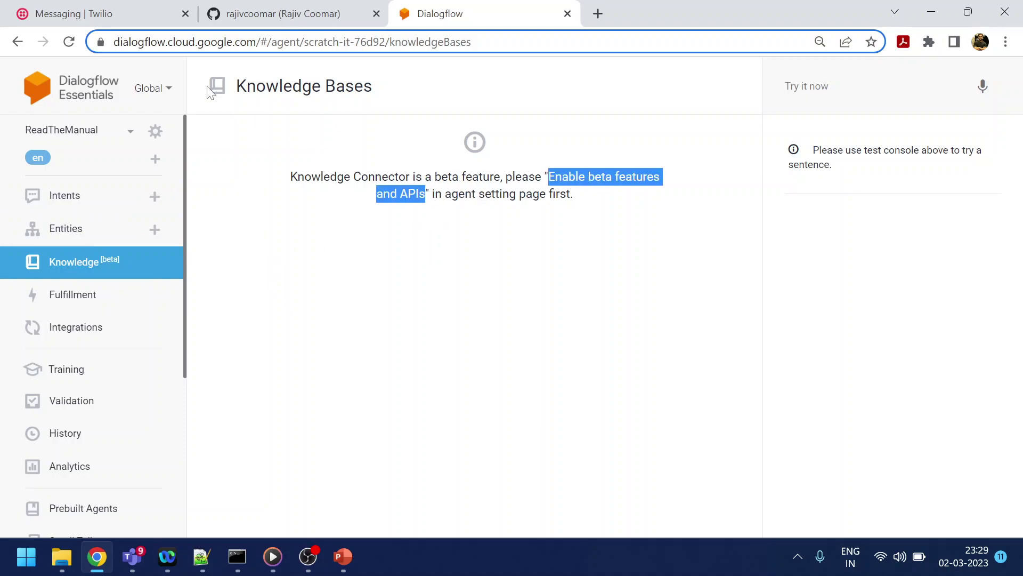
Enable and save beta features and APIs in ReadTheManual's settings, then return to Knowledge
click(155, 132)
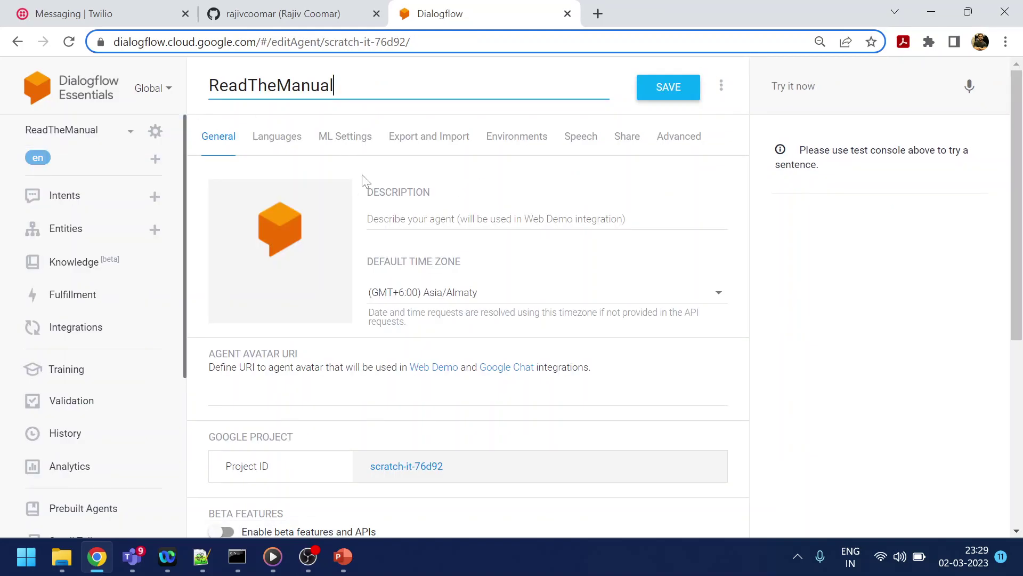
drag(1017, 225, 1018, 320)
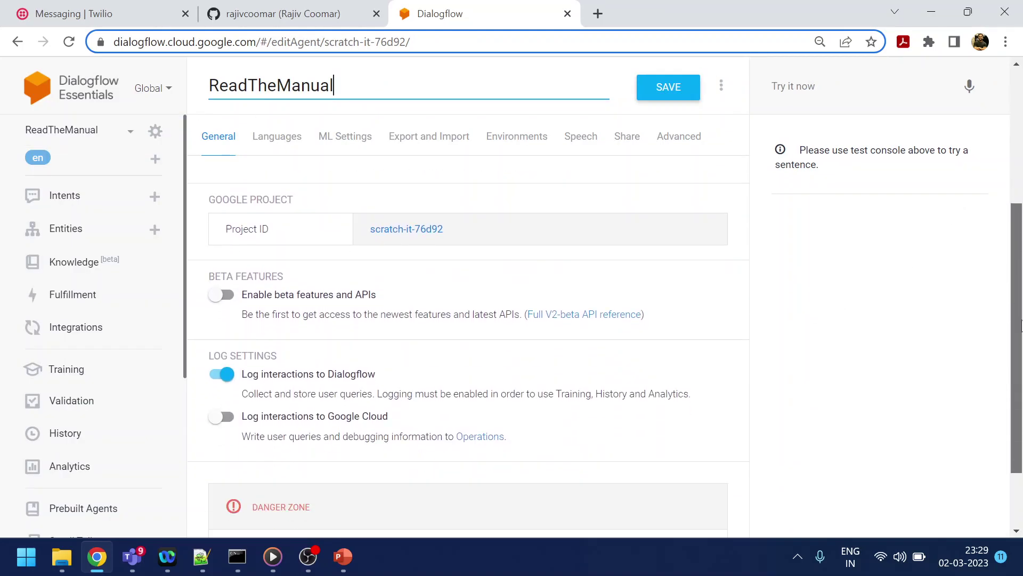
click(256, 282)
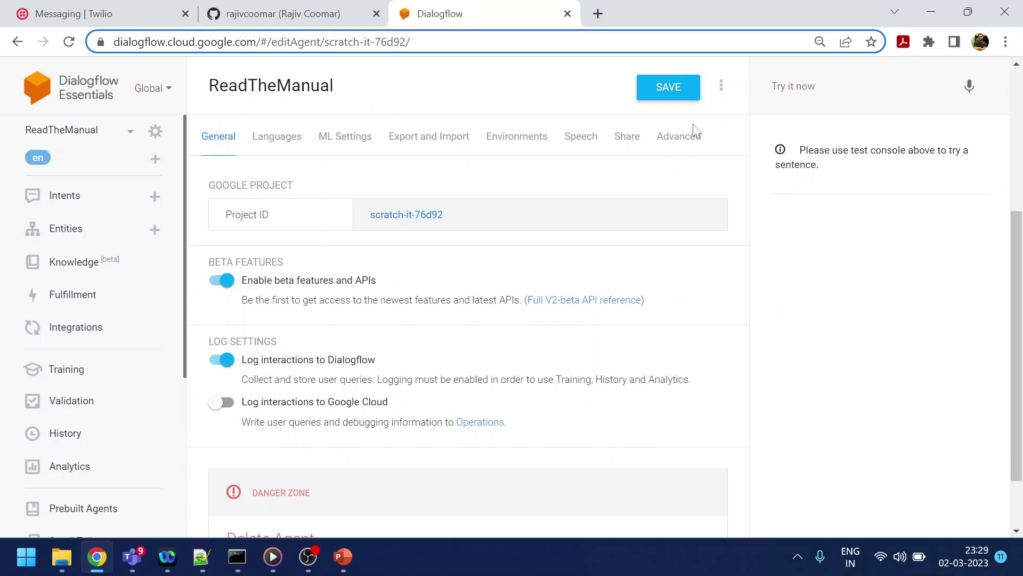
click(668, 86)
click(676, 88)
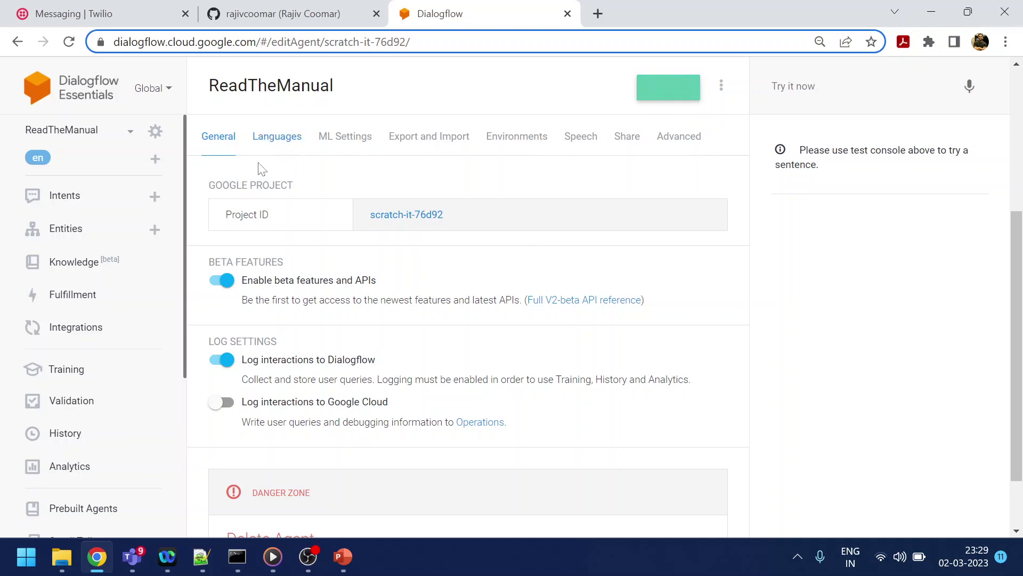
click(104, 261)
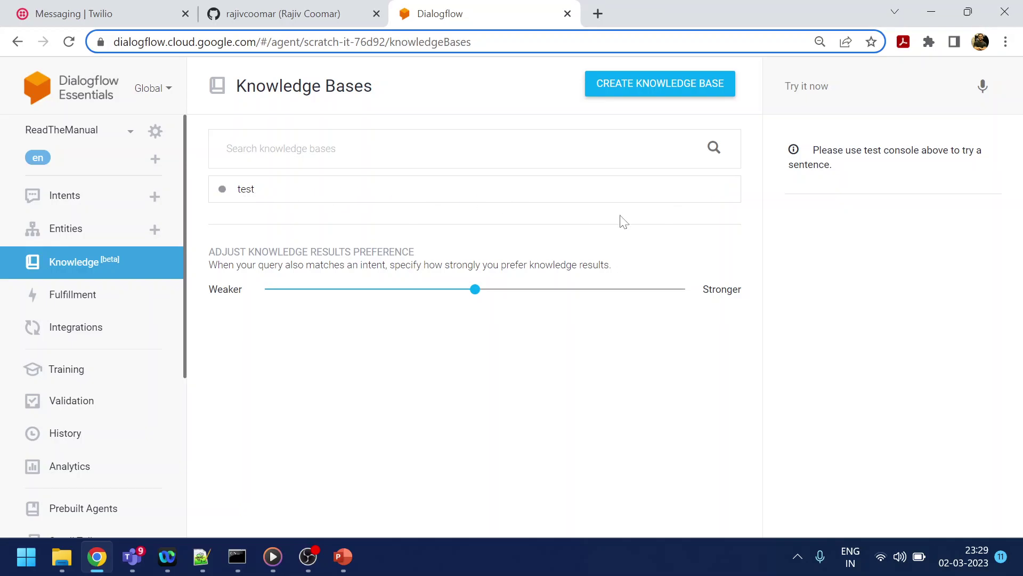
Delete the 'test' knowledge base and save a new one named FAQ
click(719, 193)
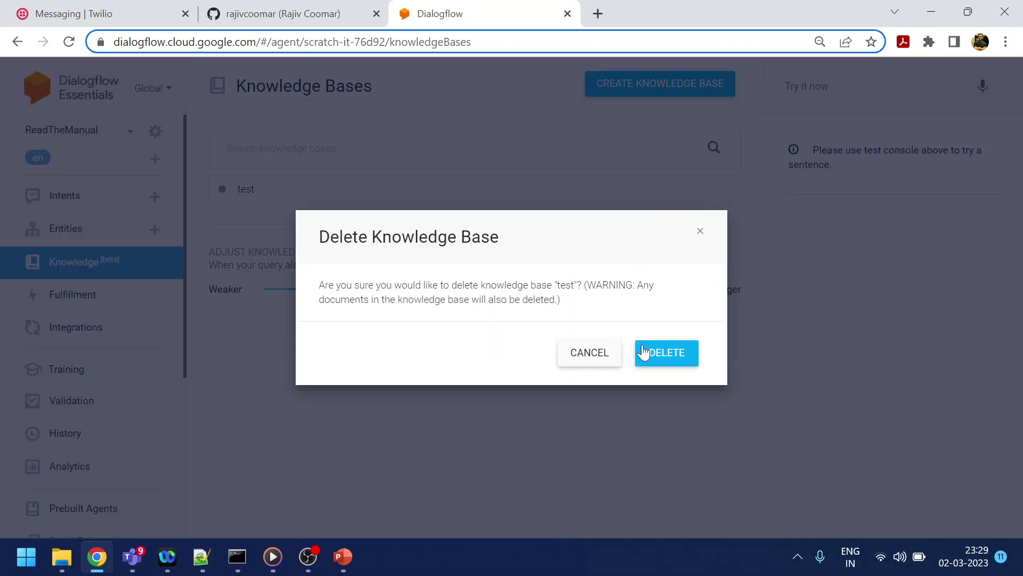
click(665, 352)
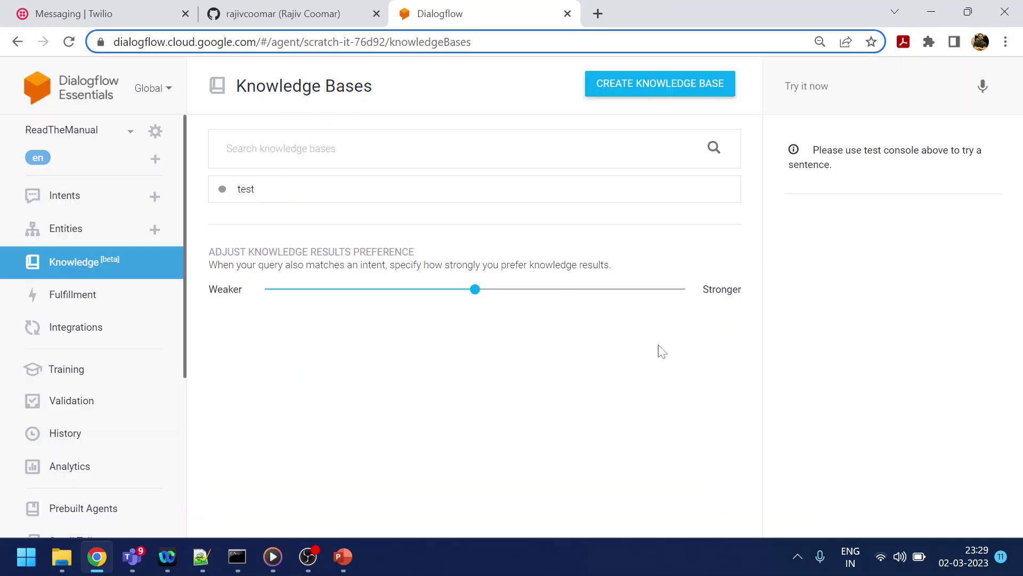
click(669, 90)
click(672, 86)
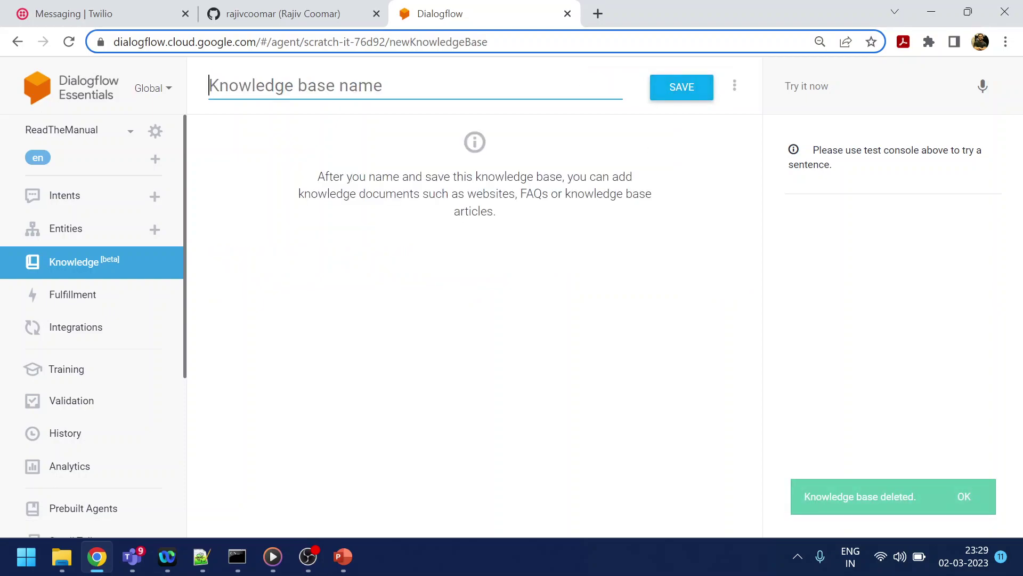
text(F)
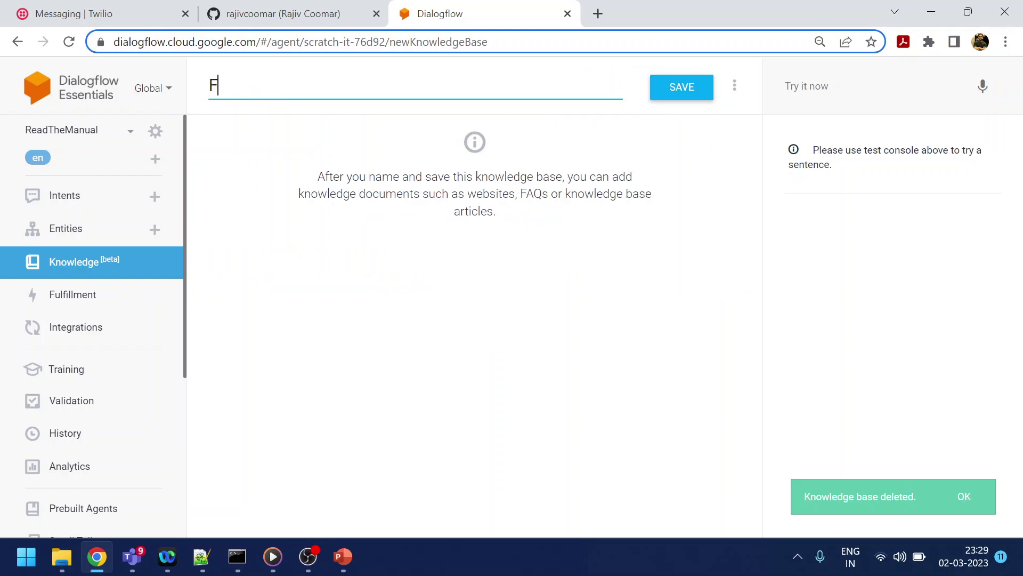
text(AQ)
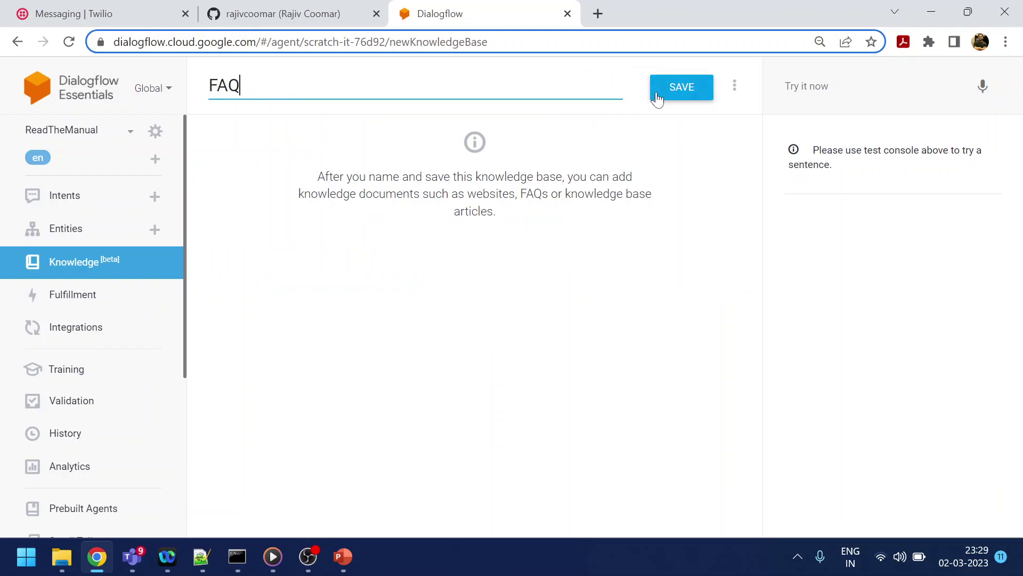
click(656, 92)
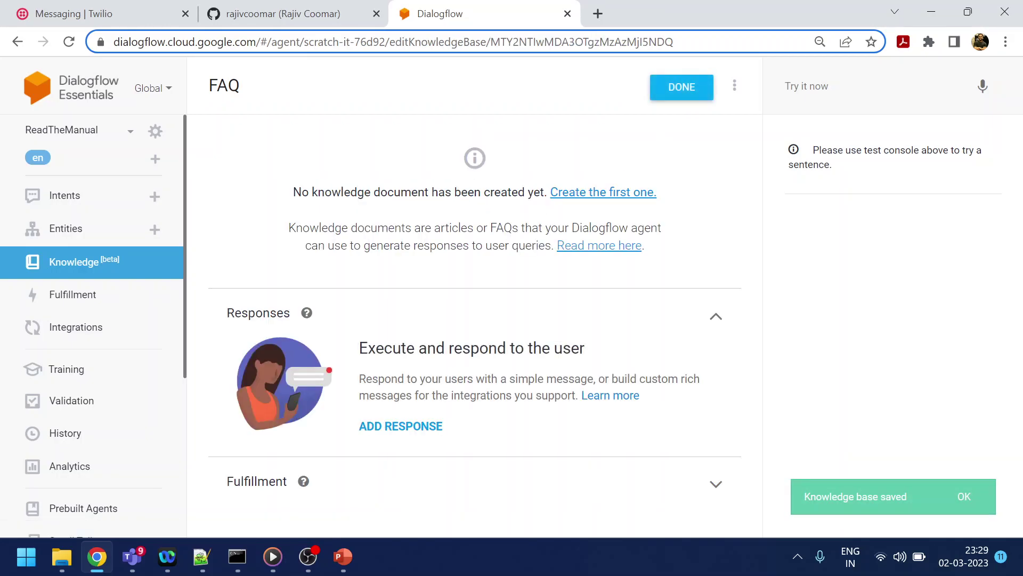
Start the first FAQ document, named PDF, with FAQ as its knowledge type
click(587, 192)
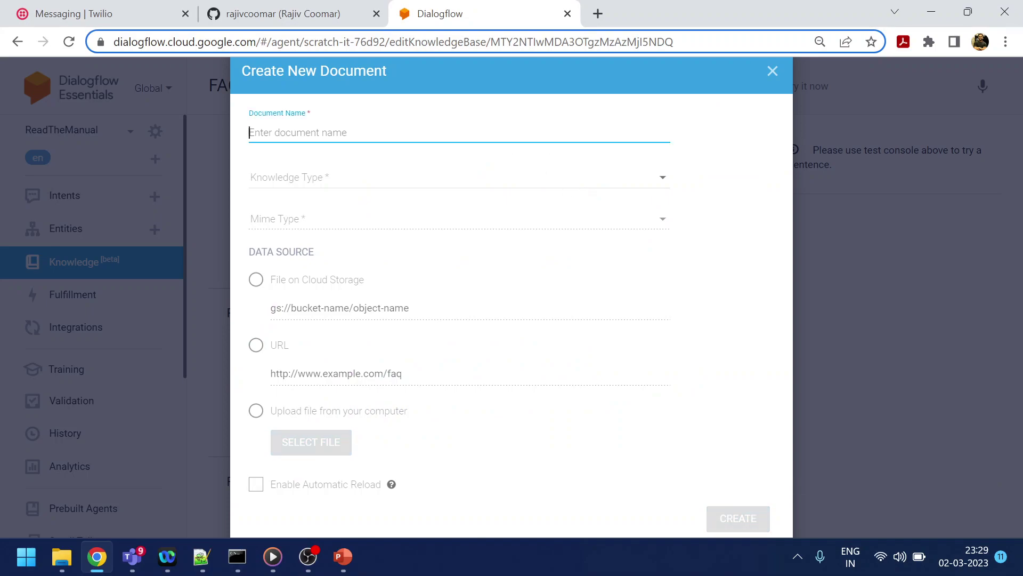
text(PDF)
click(400, 176)
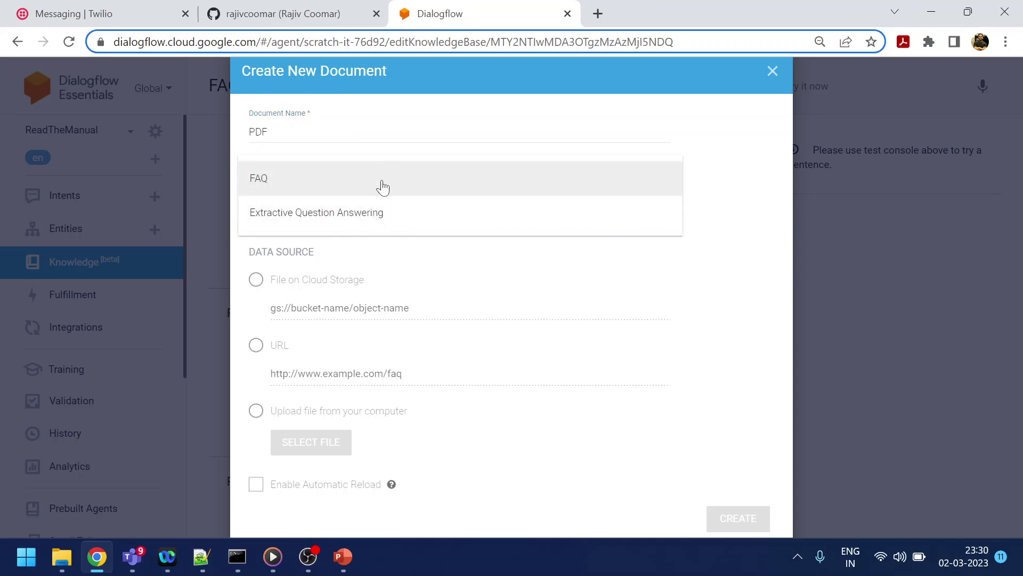
click(383, 186)
Open FAQ.pdf and highlight the coronavirus answer text, then return to Chrome
mouse_move(62, 556)
click(86, 478)
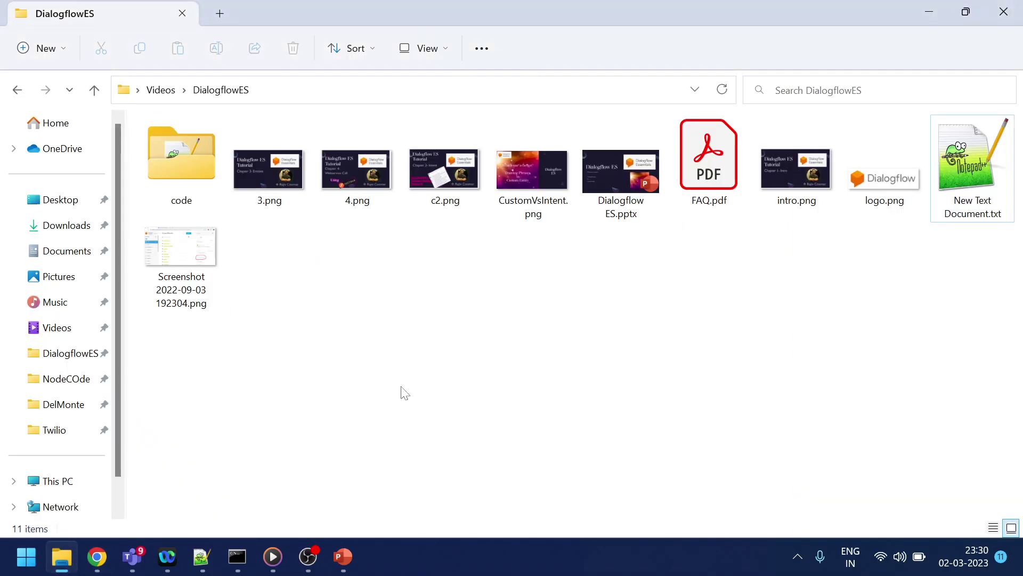
click(709, 165)
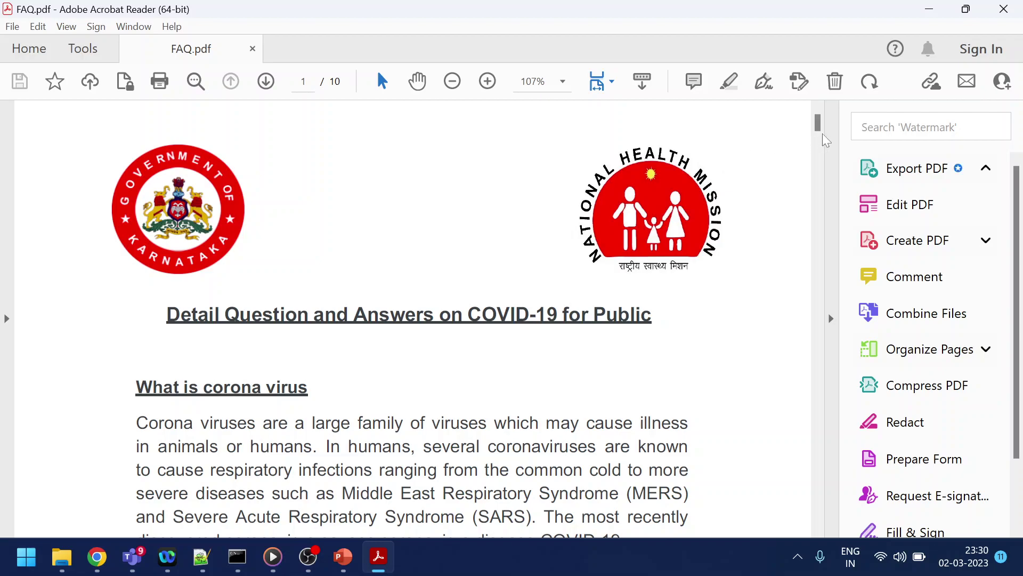
drag(818, 124, 818, 132)
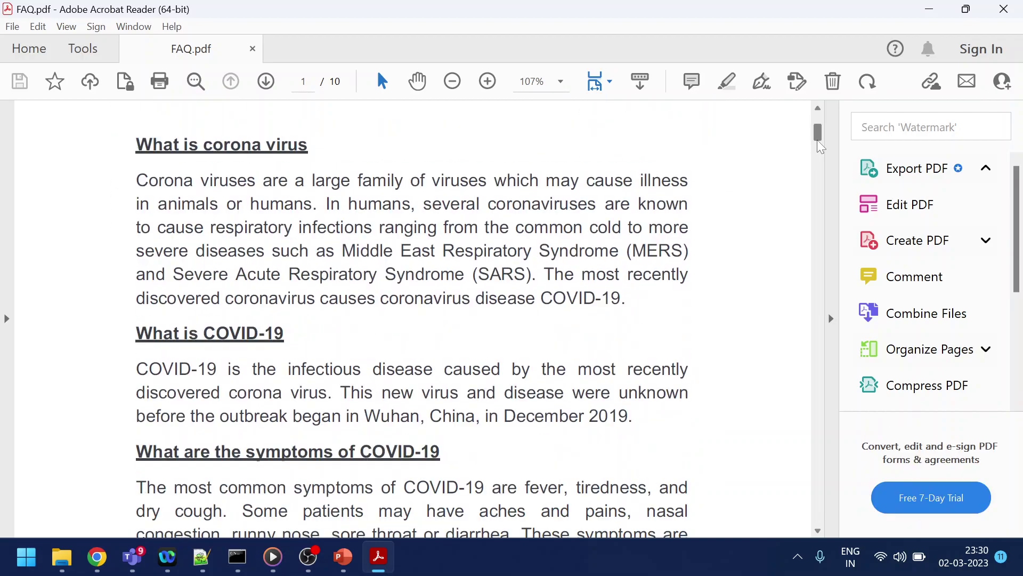
drag(317, 147, 118, 147)
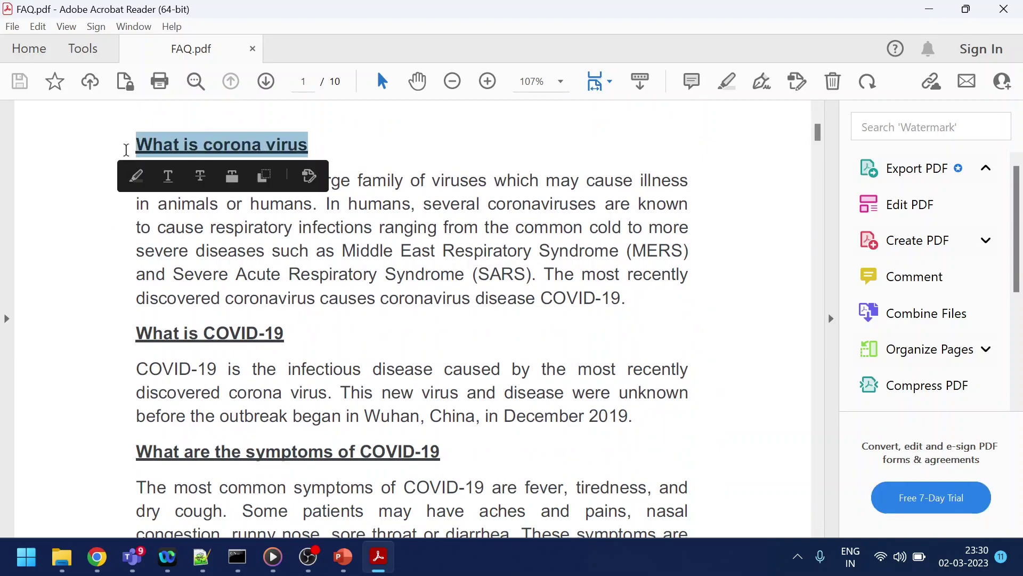
click(416, 204)
drag(348, 204, 619, 336)
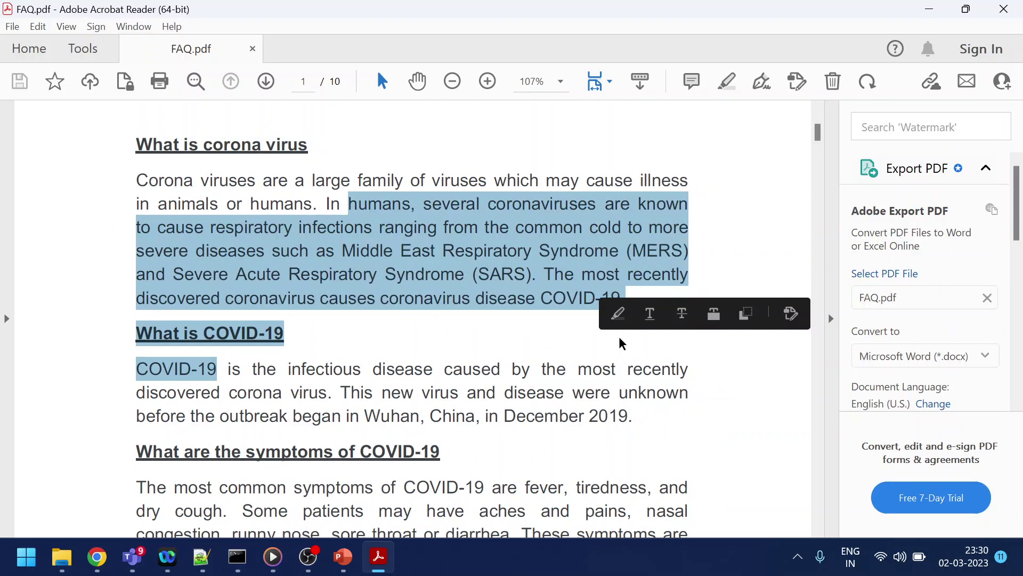
key(alt+Tab)
key(alt+Tab)
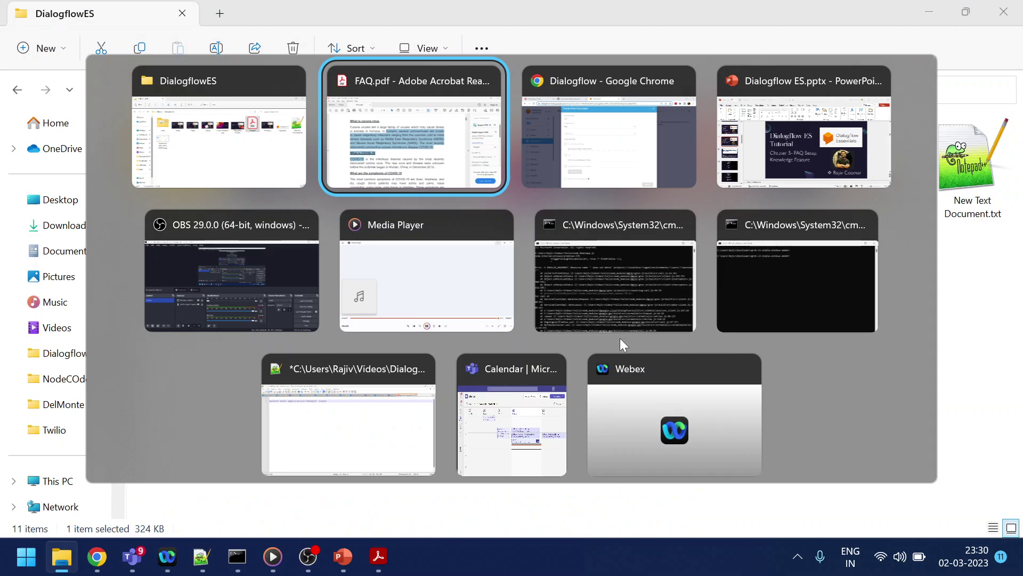
key(alt+Tab)
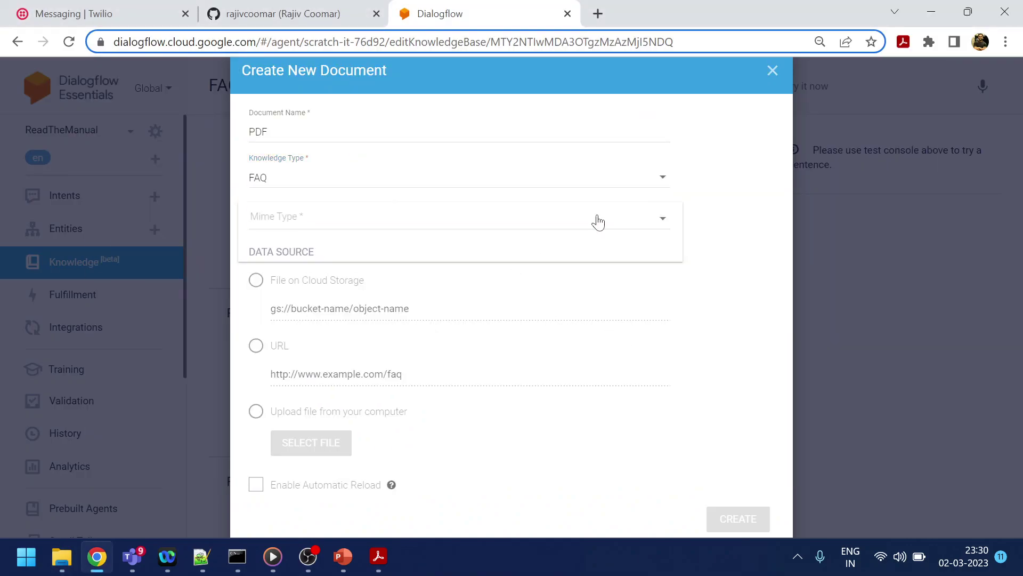
Try text/csv as mime type, then switch knowledge type to Extractive Question Answering
click(599, 222)
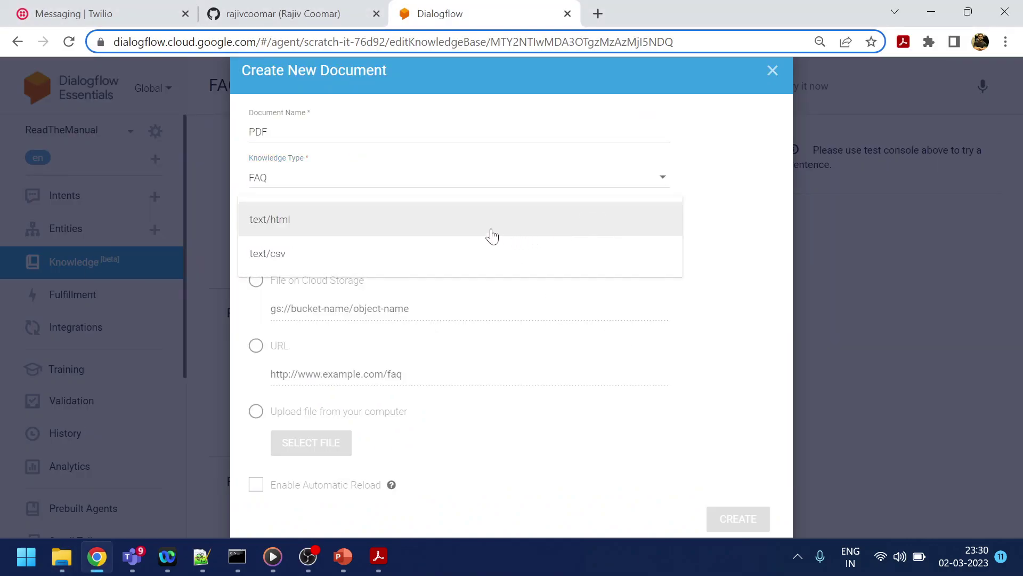
click(491, 261)
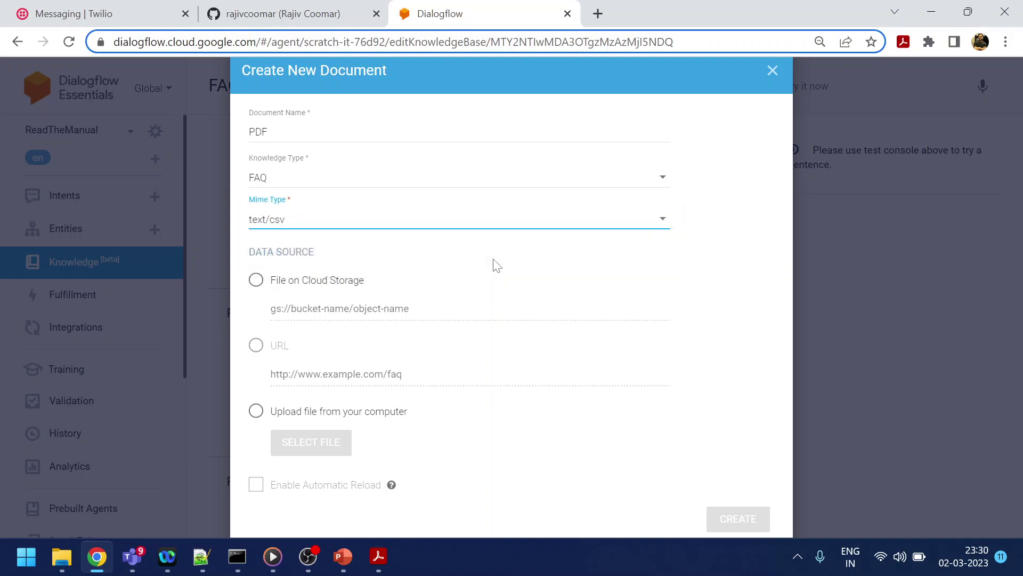
click(649, 229)
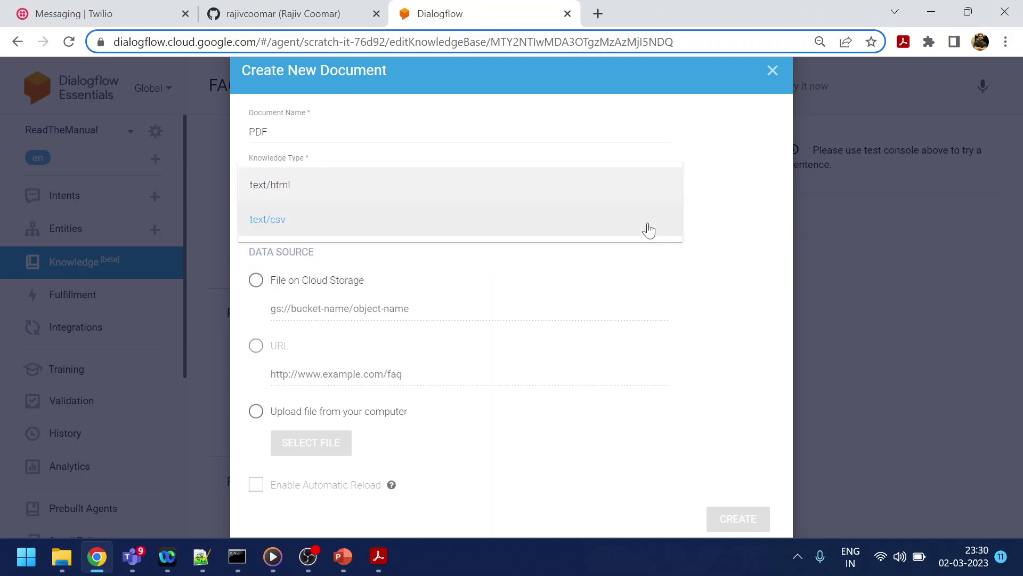
click(650, 230)
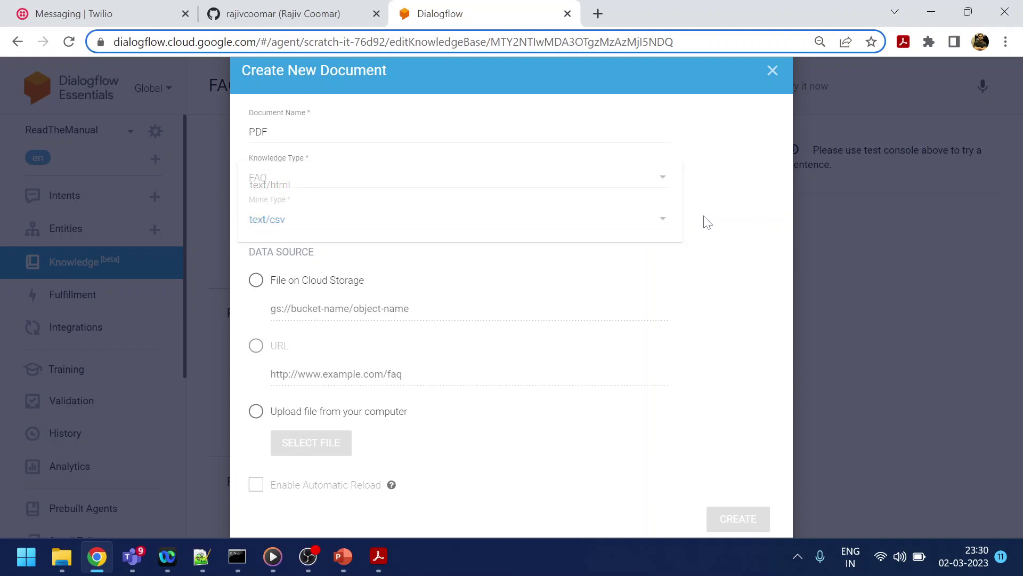
click(644, 178)
click(543, 212)
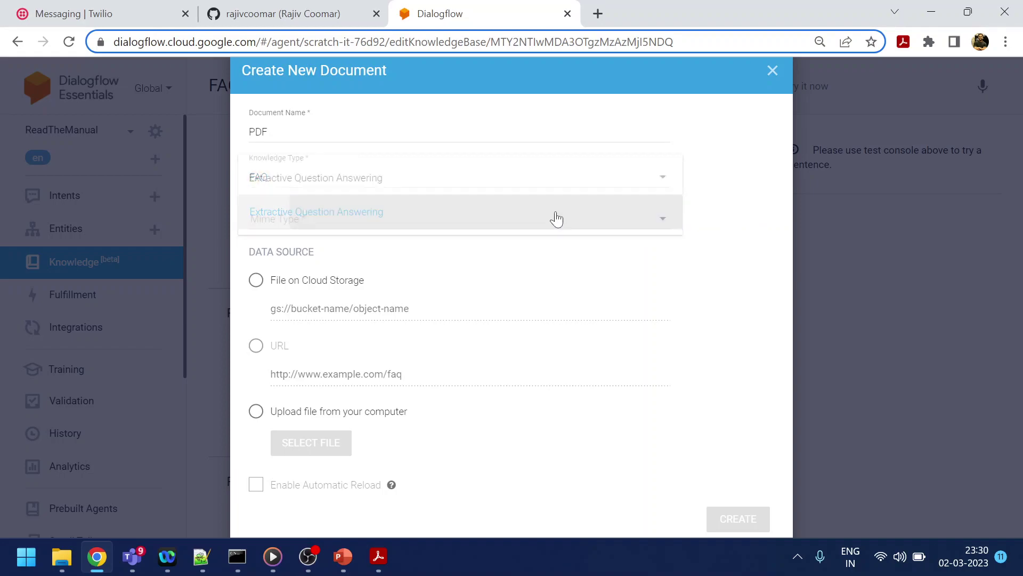
Choose application/pdf as the mime type and upload the file from the computer
click(595, 223)
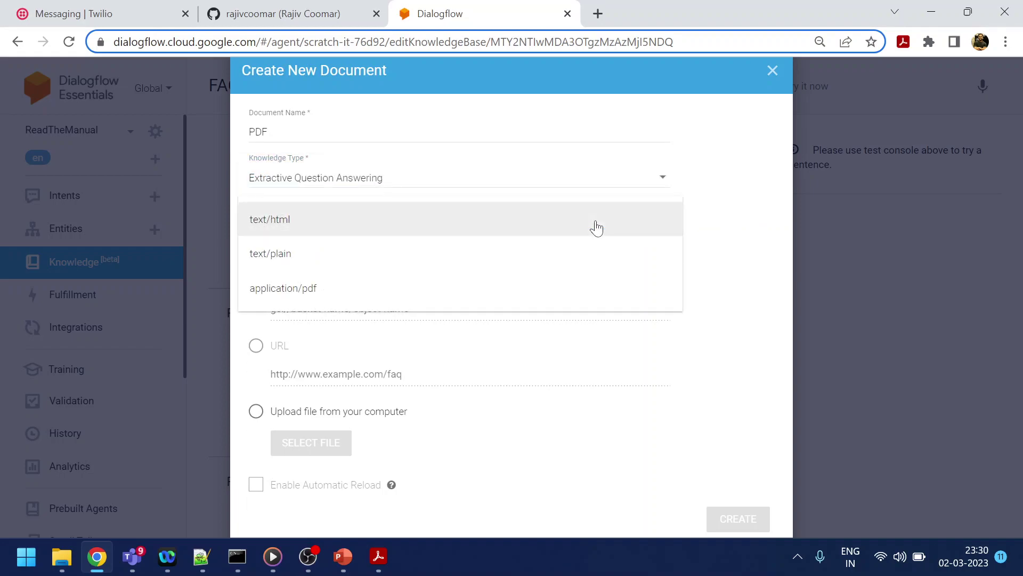
click(491, 287)
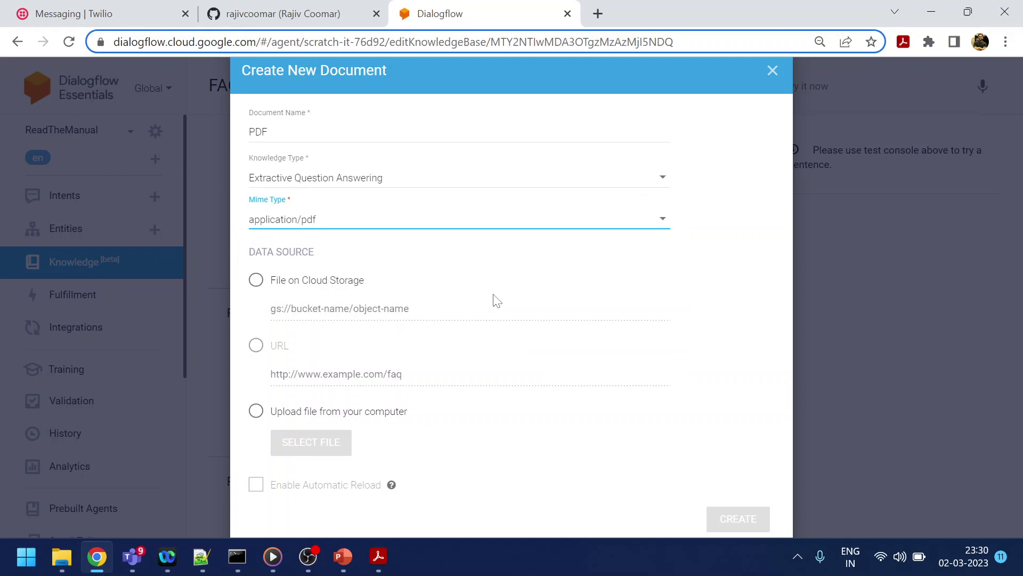
click(256, 411)
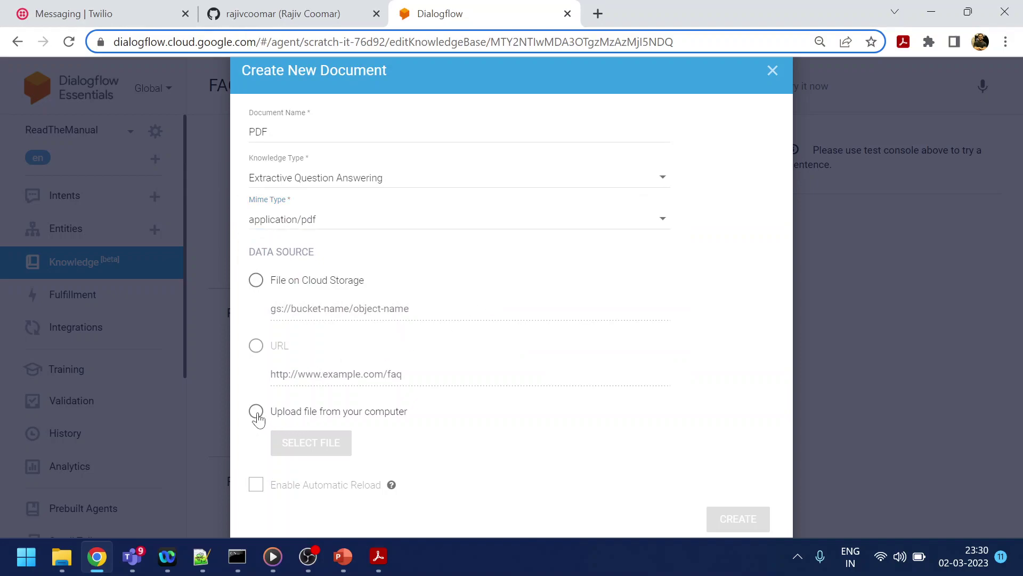
click(315, 440)
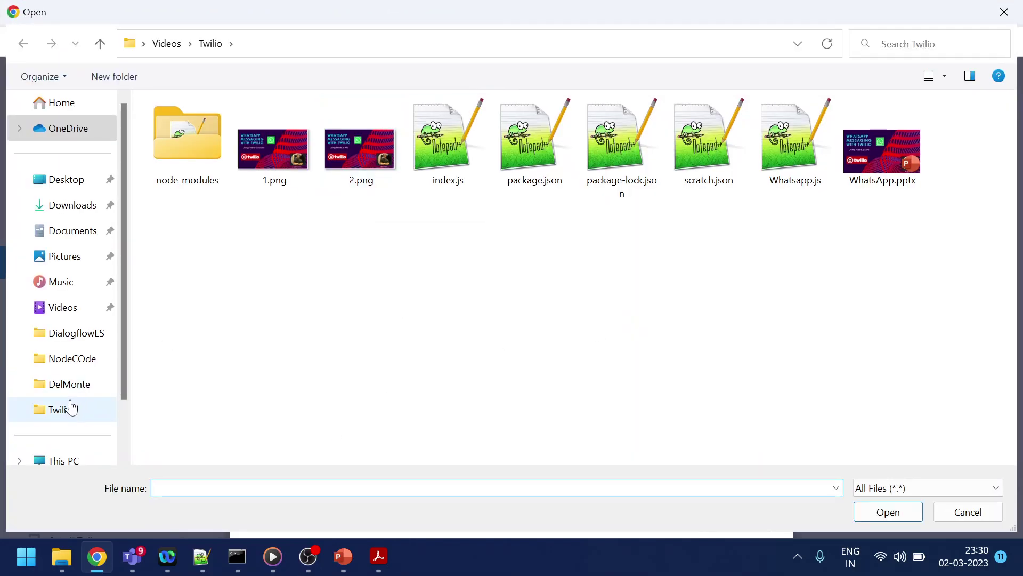
Pick FAQ.pdf from the DialogflowES folder as the upload file
click(76, 333)
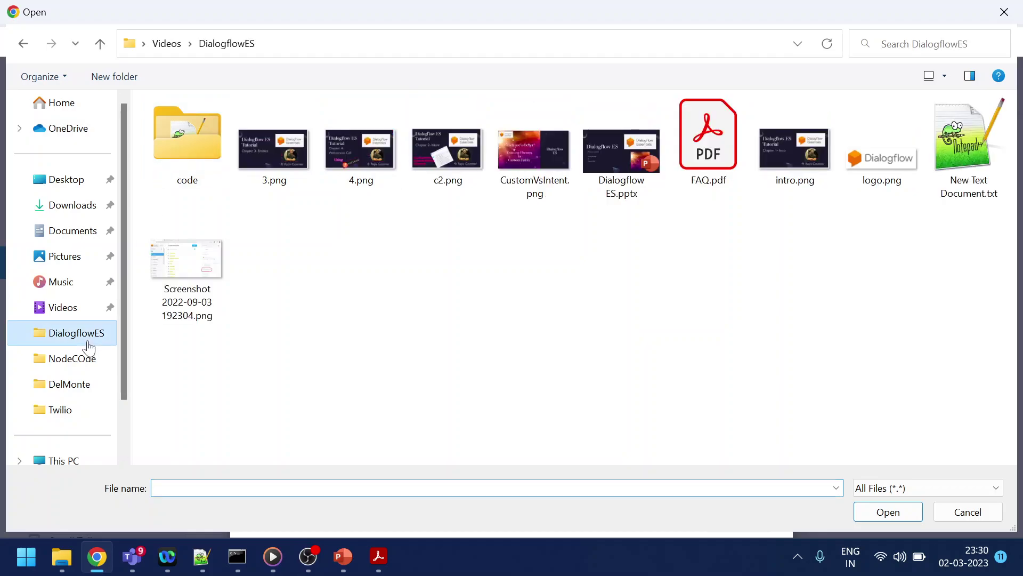
double_click(709, 144)
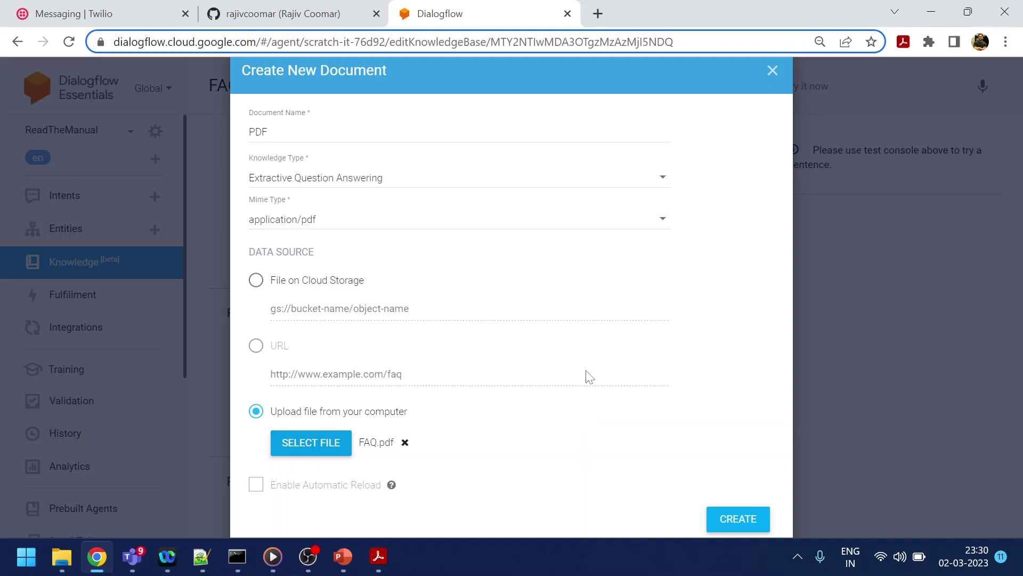
Create the PDF document from FAQ.pdf, retrying after the first attempt
click(737, 519)
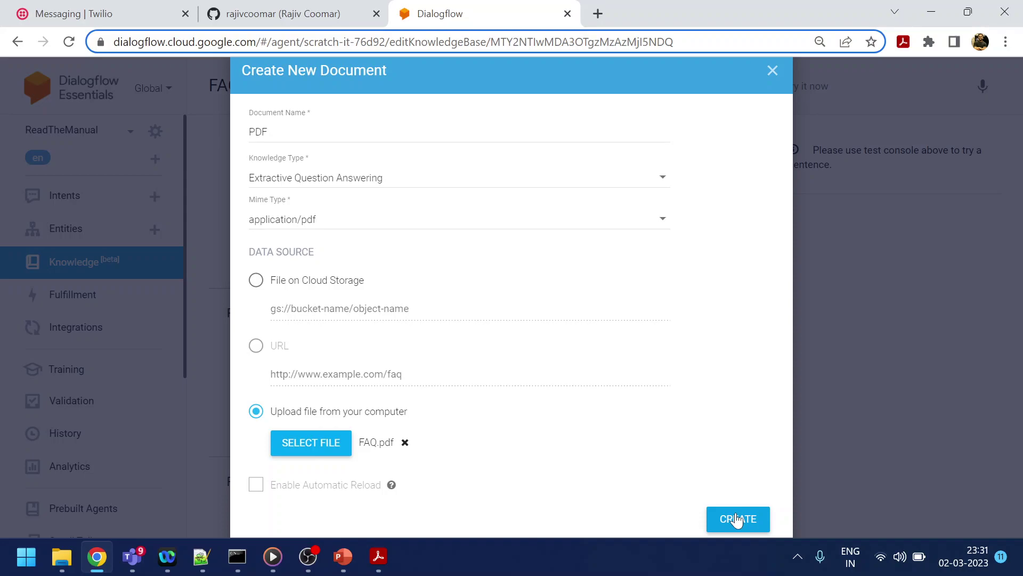
click(738, 520)
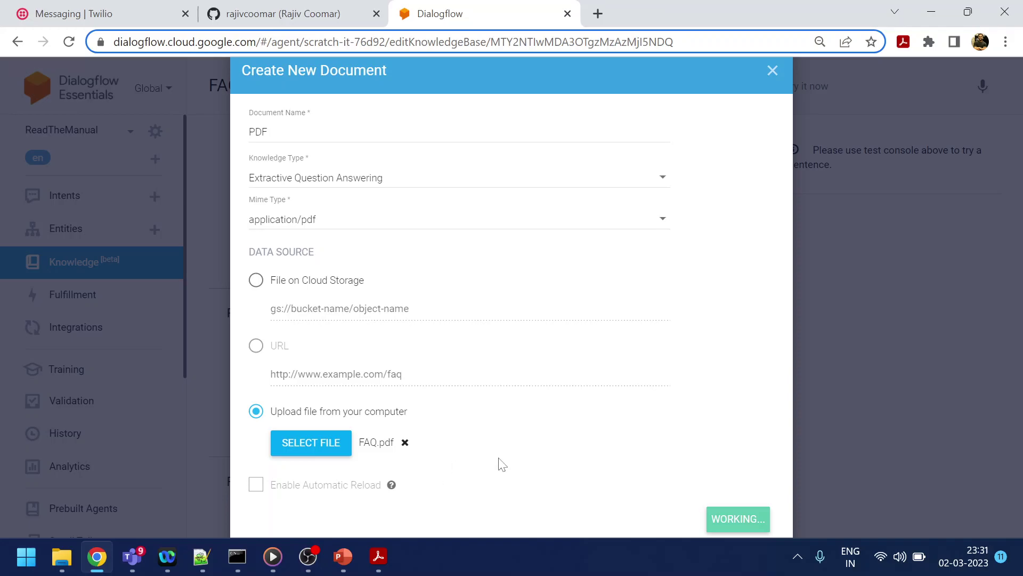
Bring up FAQ.pdf in Acrobat Reader, check its last page, and close the reader
click(379, 557)
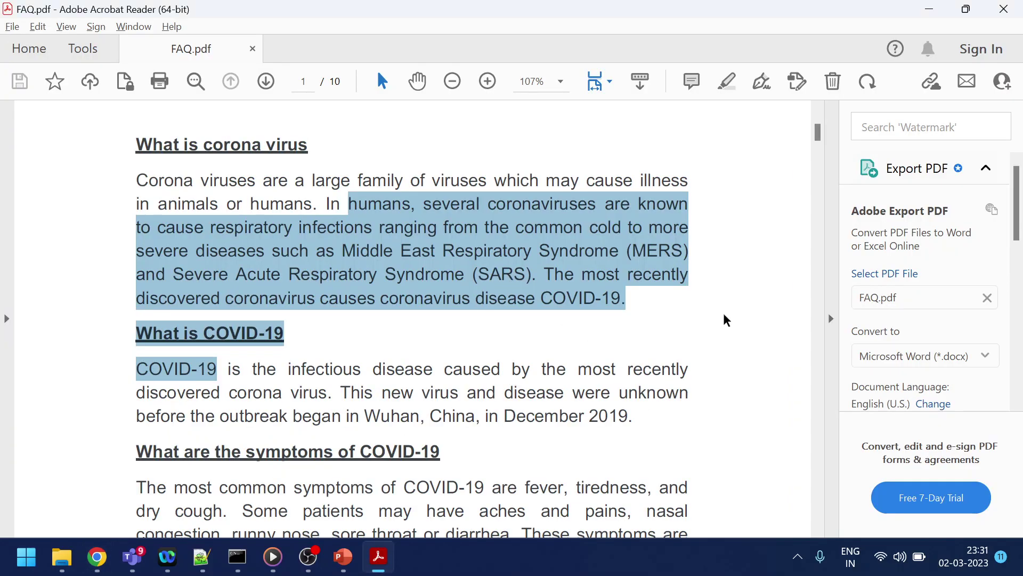
drag(818, 128, 817, 520)
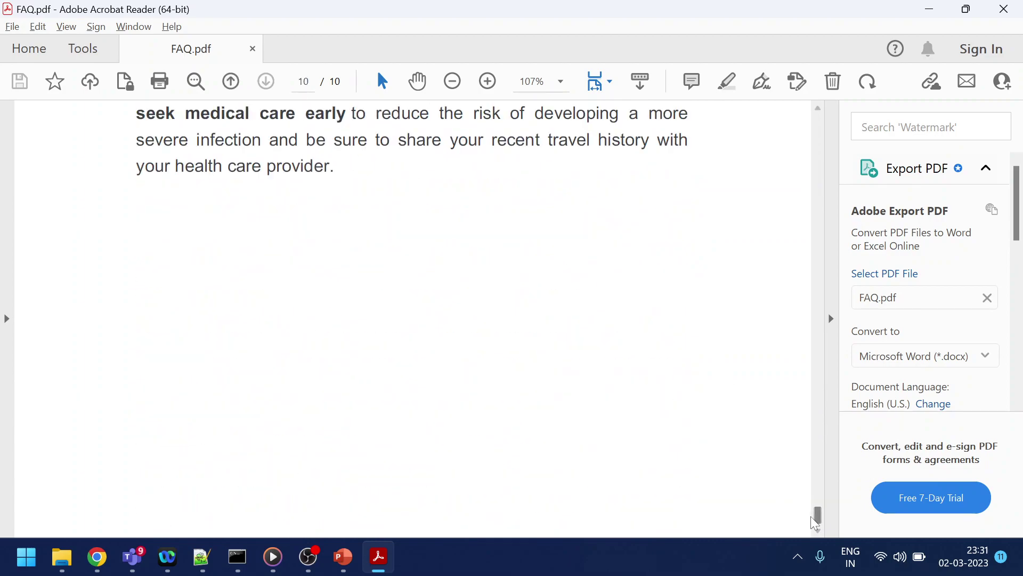
scroll(818, 512, up, 3)
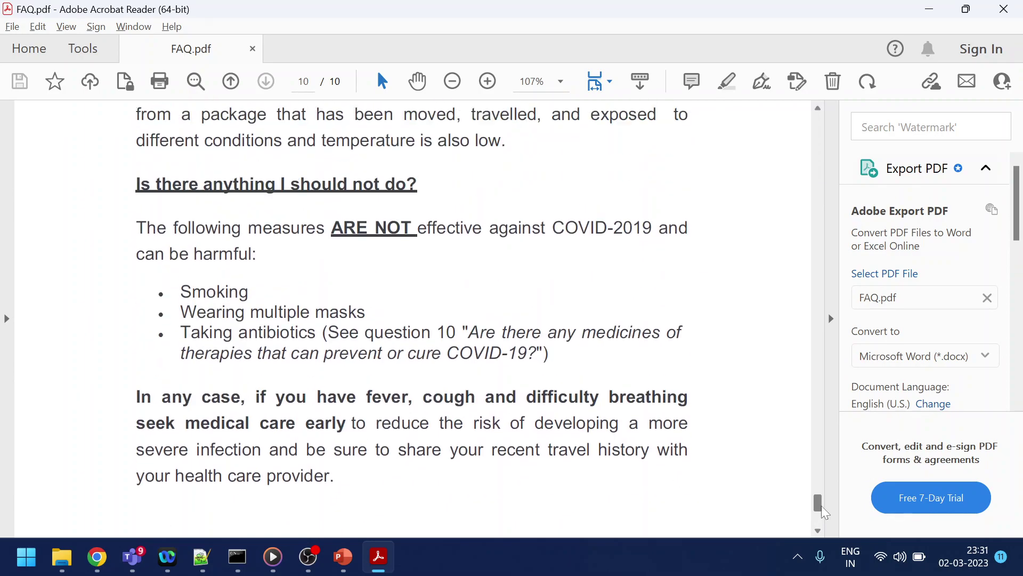
scroll(817, 480, up, 3)
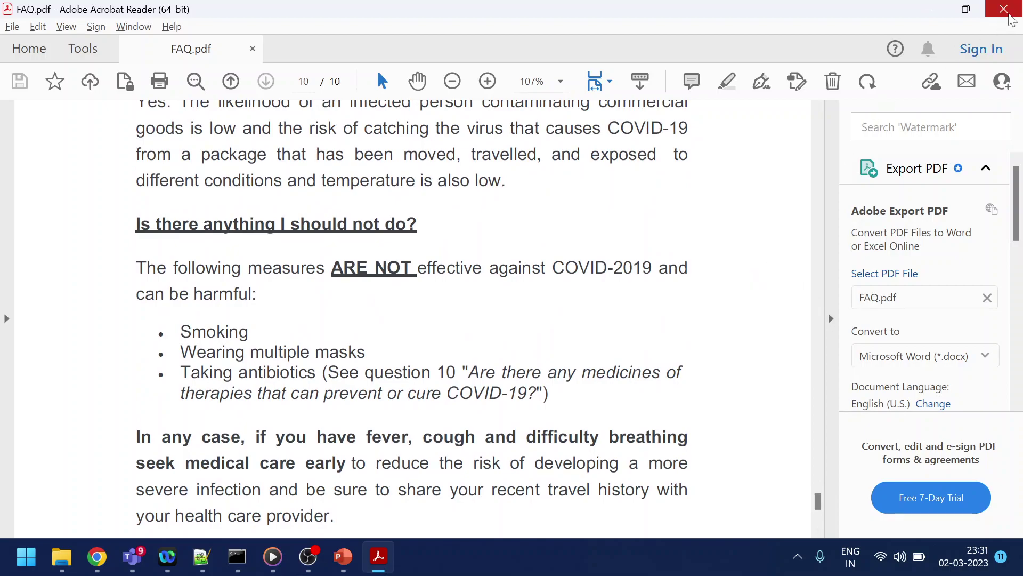
click(1003, 10)
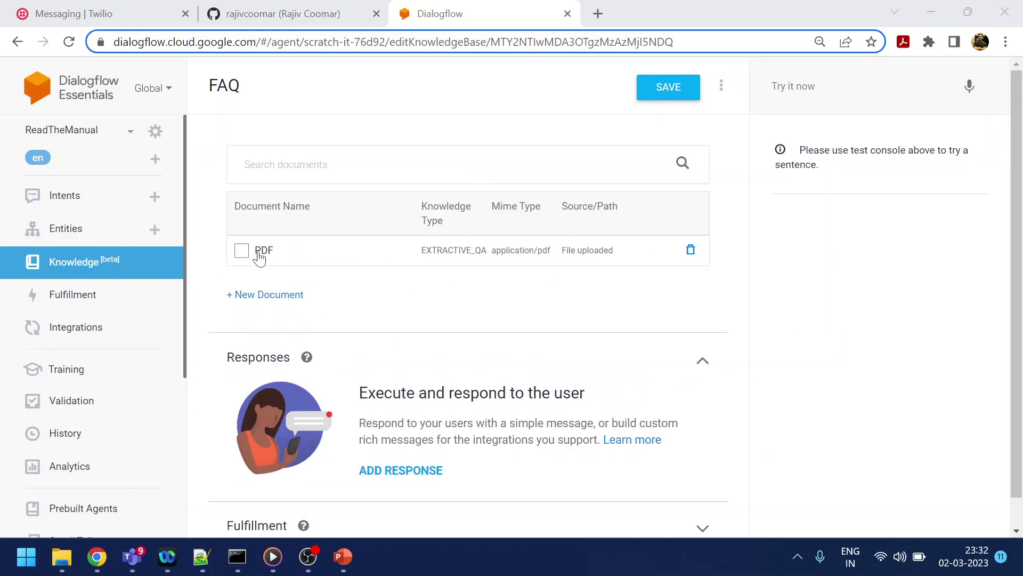
Tick the PDF document's checkbox in the FAQ knowledge base list
click(241, 250)
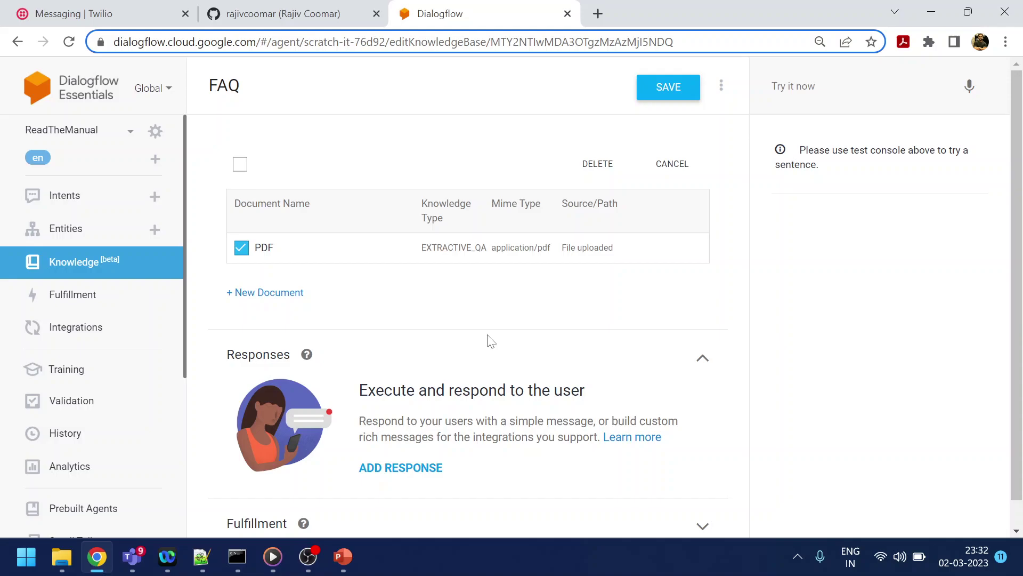
drag(1019, 232, 1019, 263)
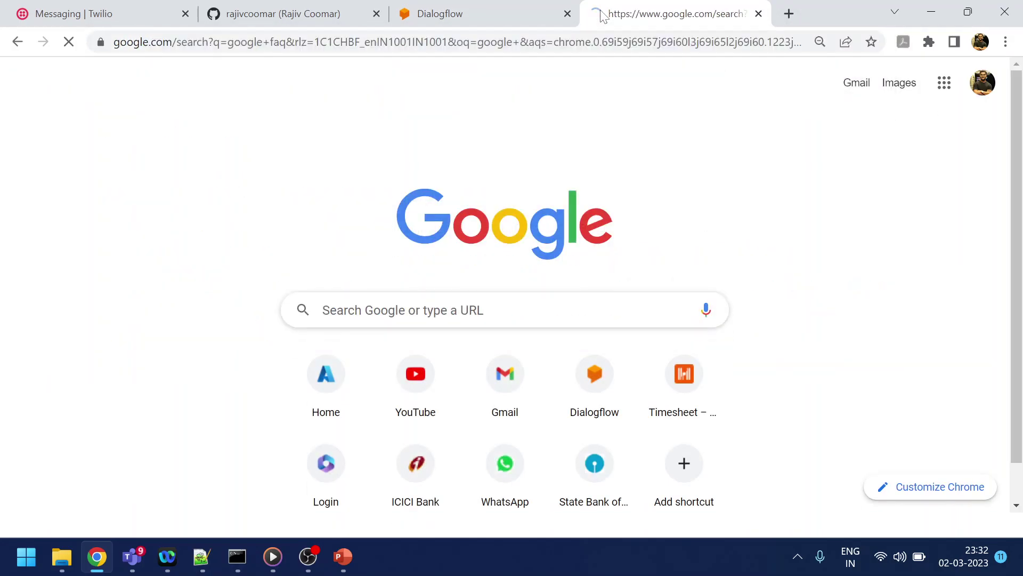
Open Google's Privacy & Terms FAQ search result and copy its web address
click(213, 208)
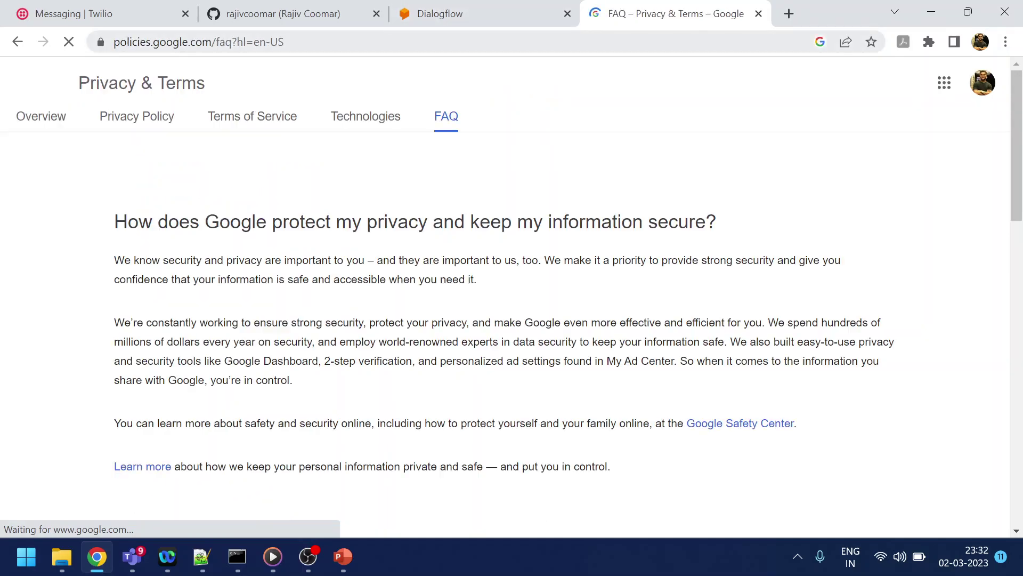
key(ctrl+c)
click(440, 14)
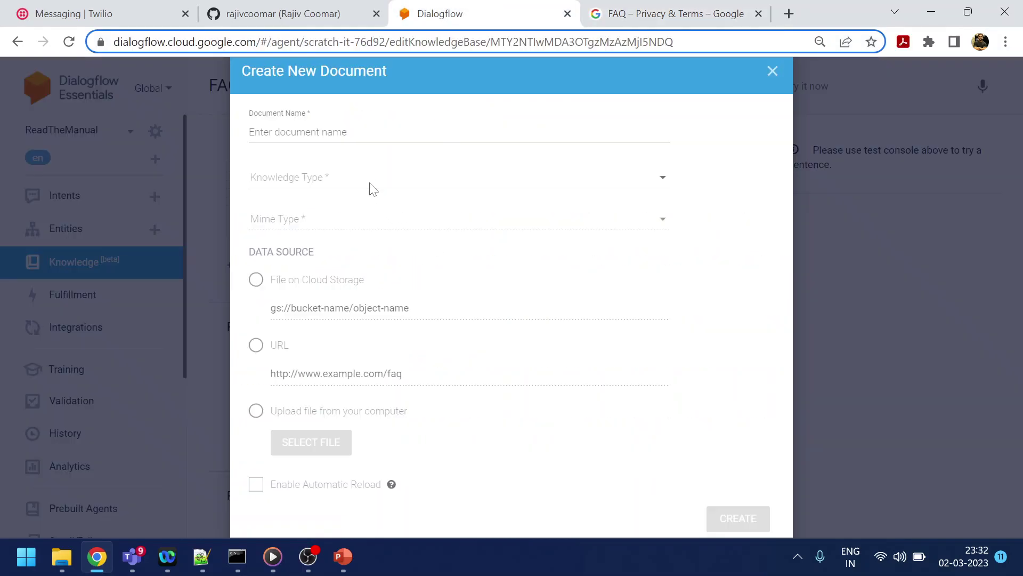
click(360, 133)
text(HTML)
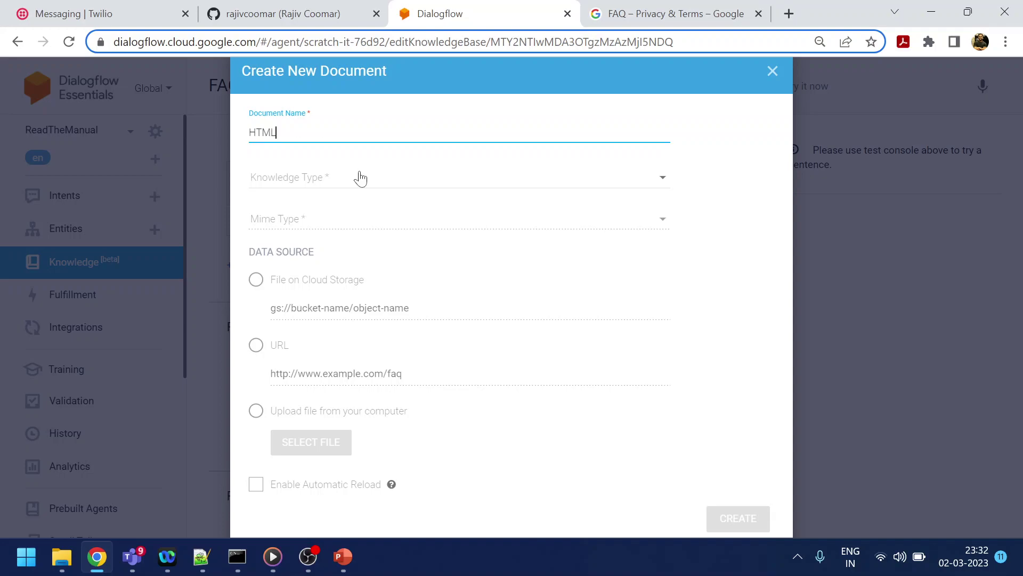
click(361, 178)
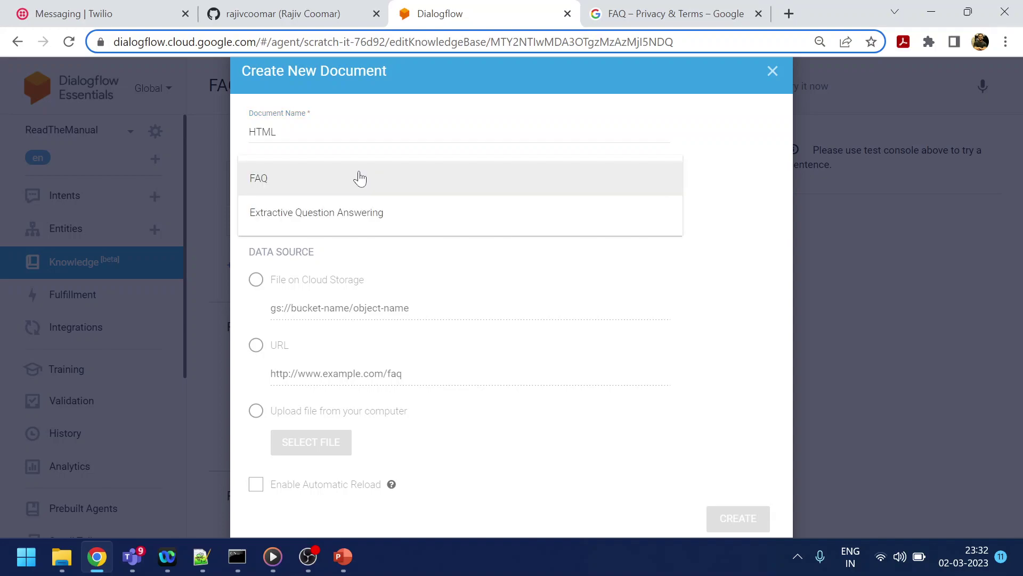
click(352, 180)
click(342, 220)
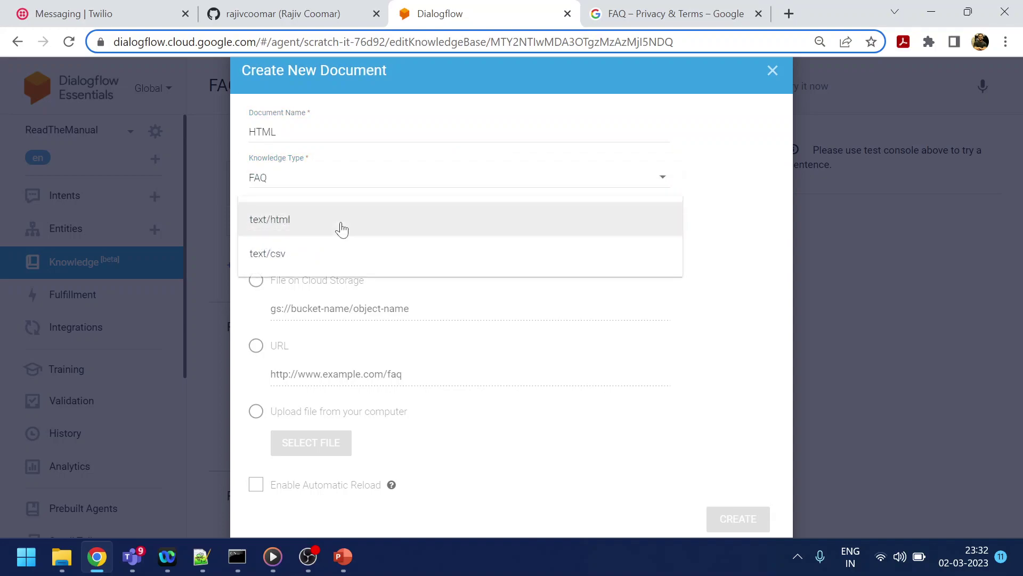
click(334, 220)
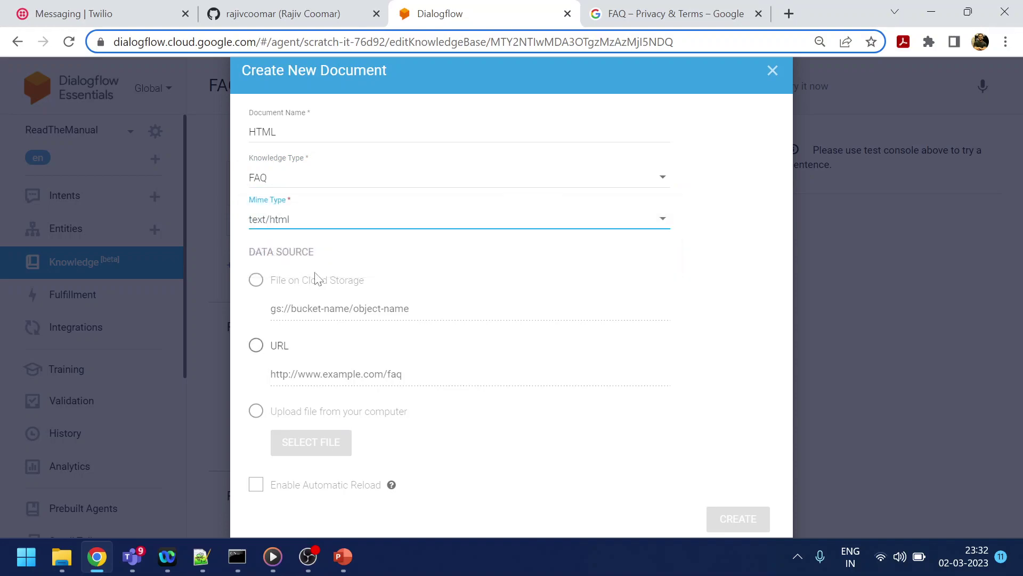
click(255, 346)
click(432, 374)
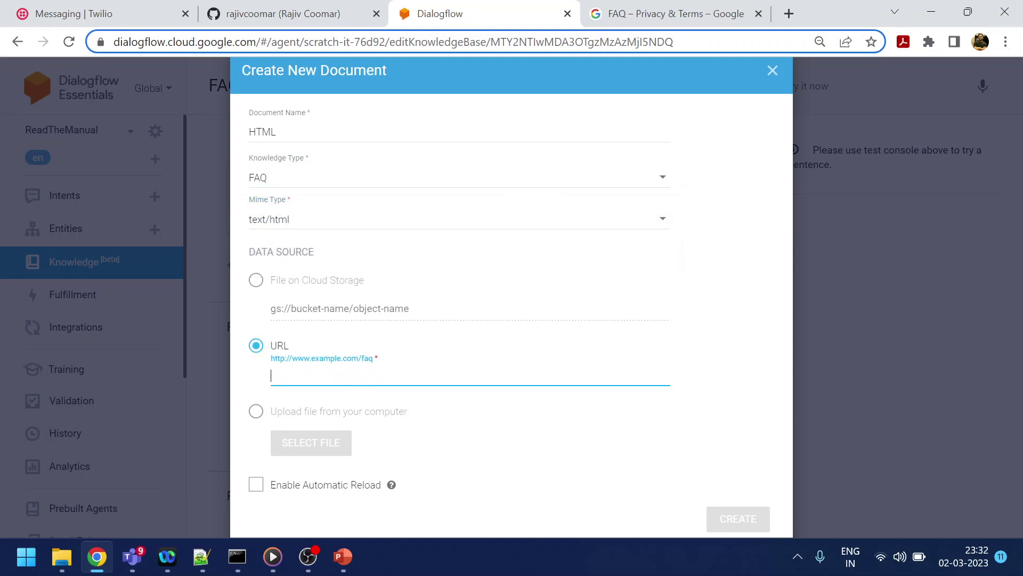
key(ctrl+v)
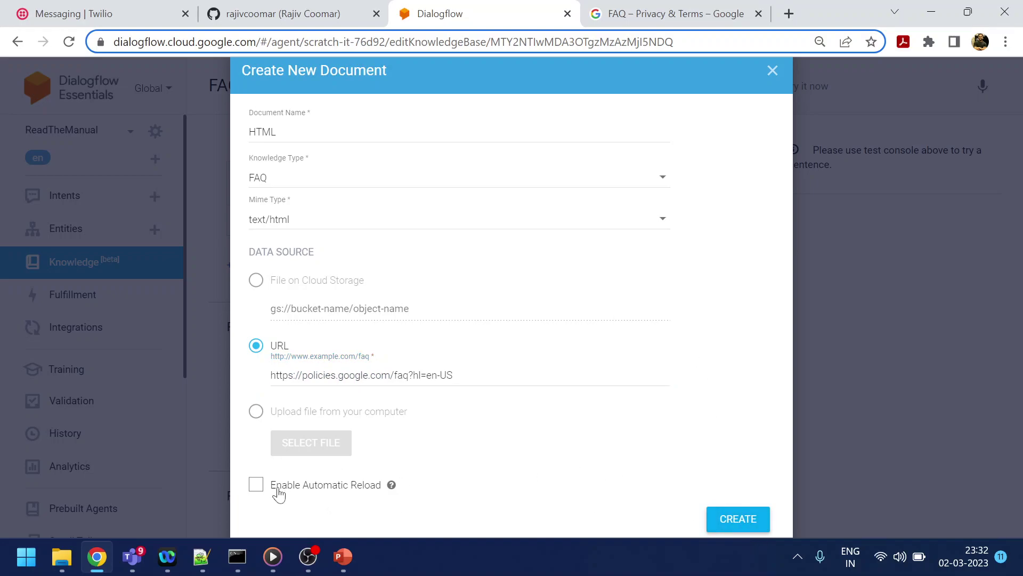
click(256, 485)
click(729, 519)
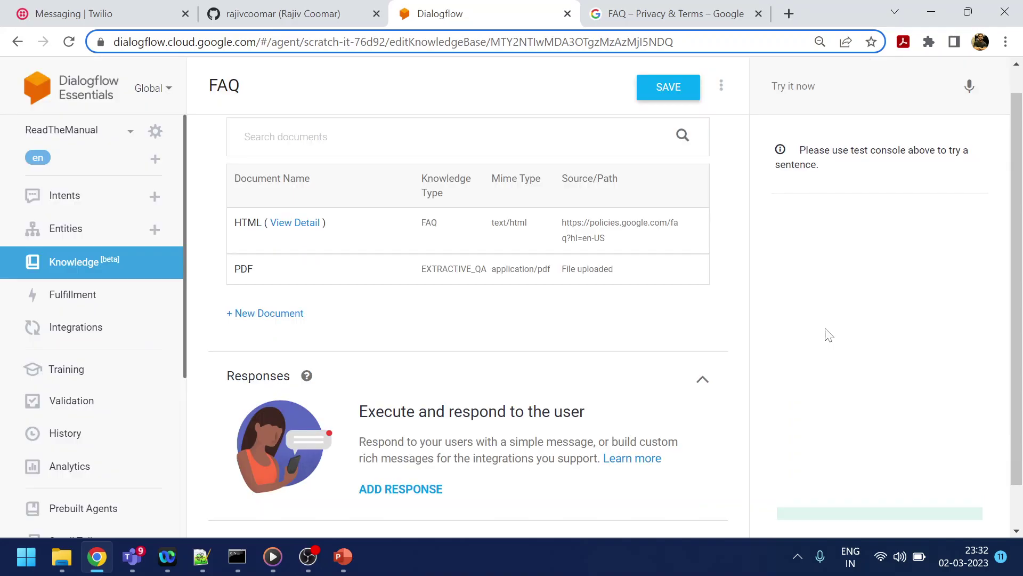
Dismiss the print dialog, add response 'We found : $Knowledge.Answer[1]', and save the knowledge base
key(ctrl+p)
click(668, 13)
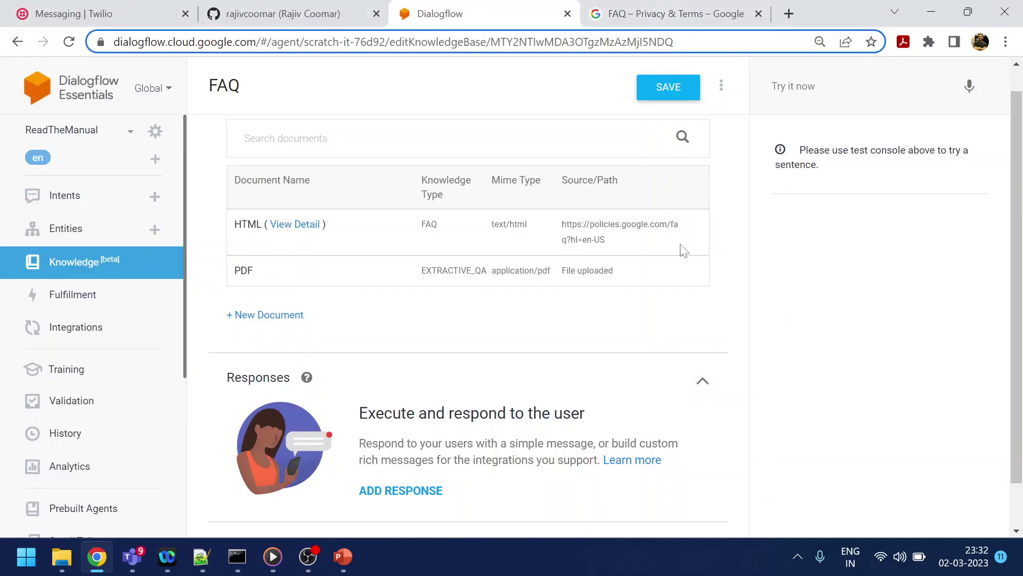
drag(1018, 224, 1017, 283)
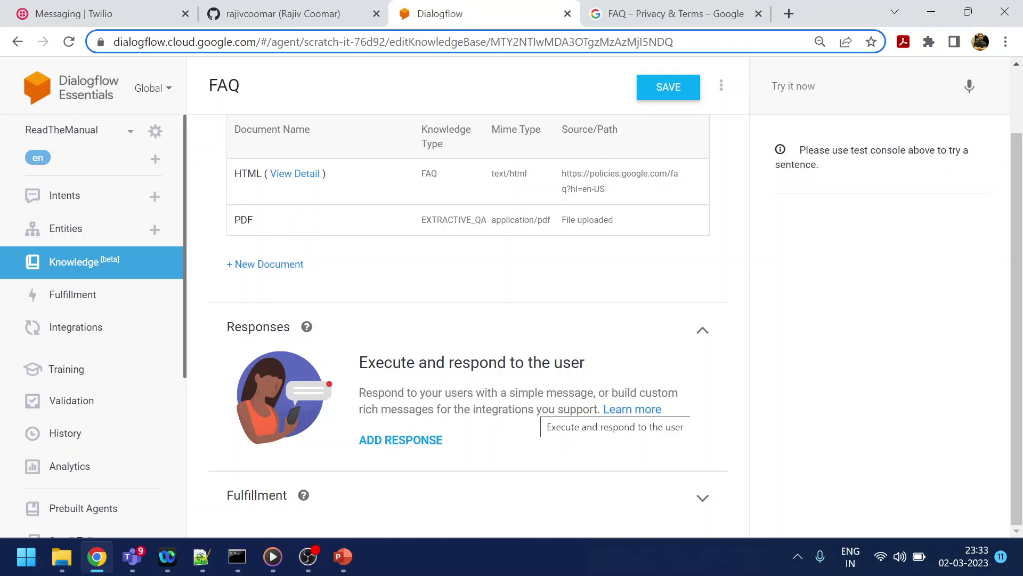
click(401, 441)
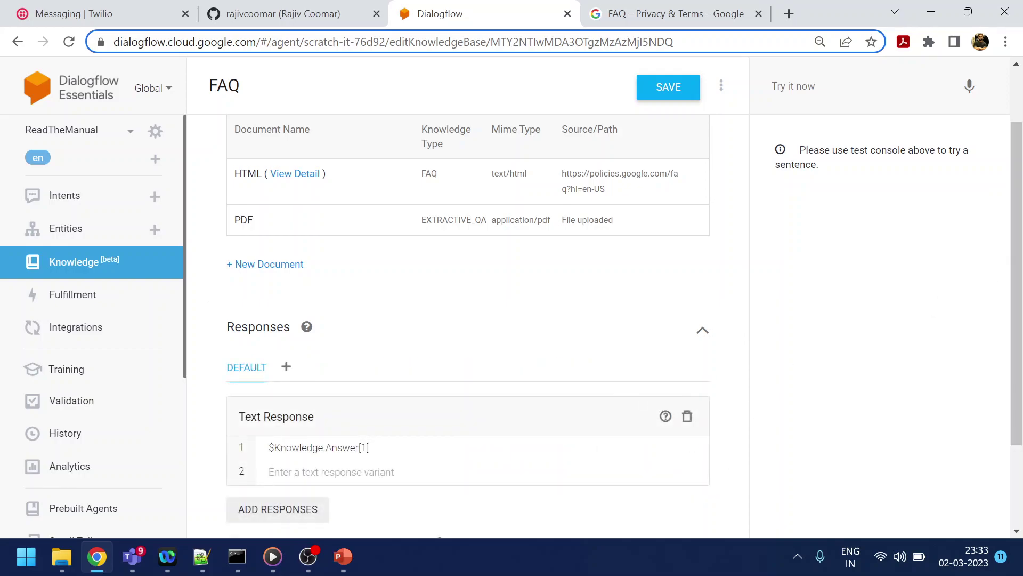
mouse_move(480, 447)
key(ctrl+a)
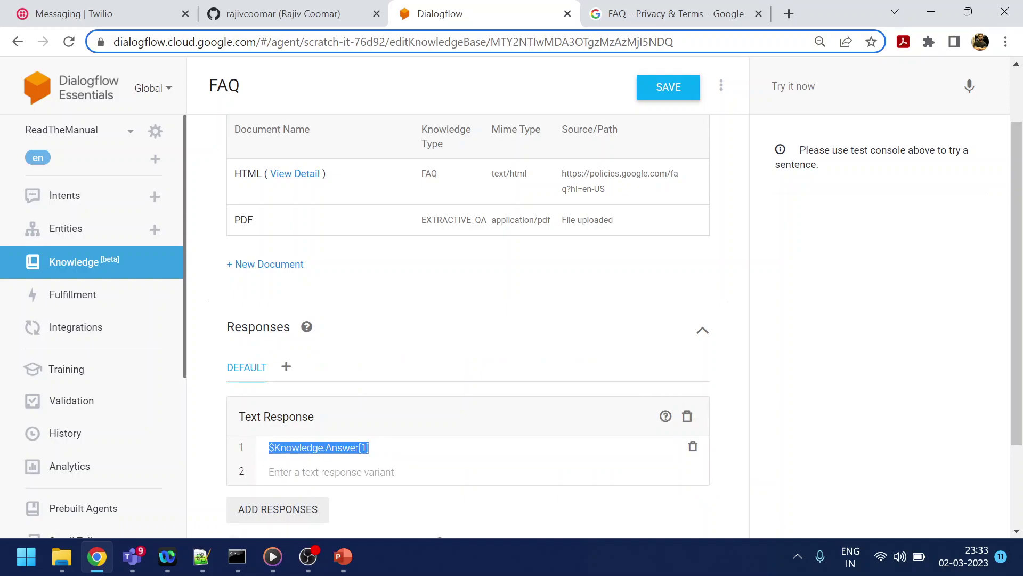
key(End)
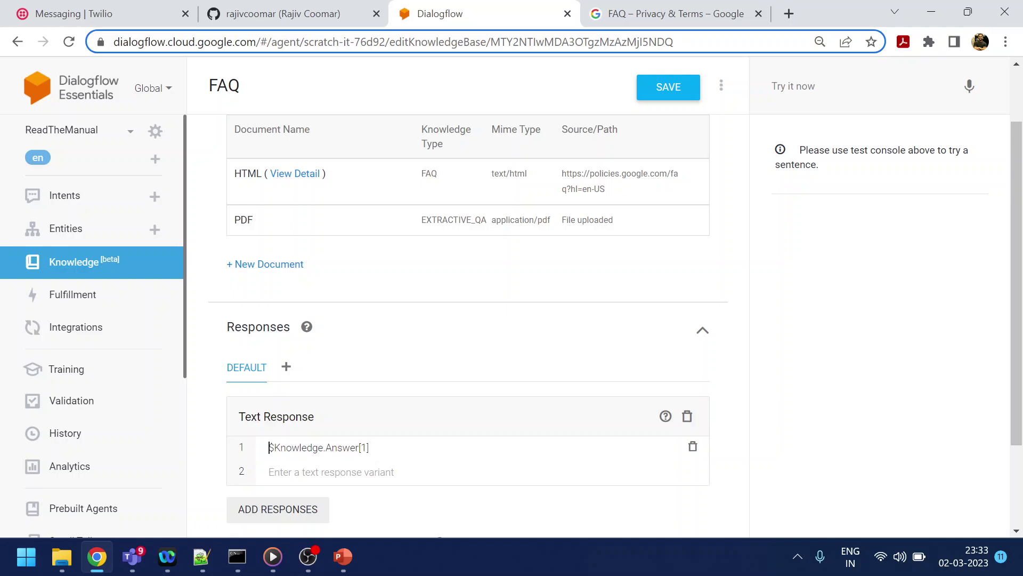
text(We found )
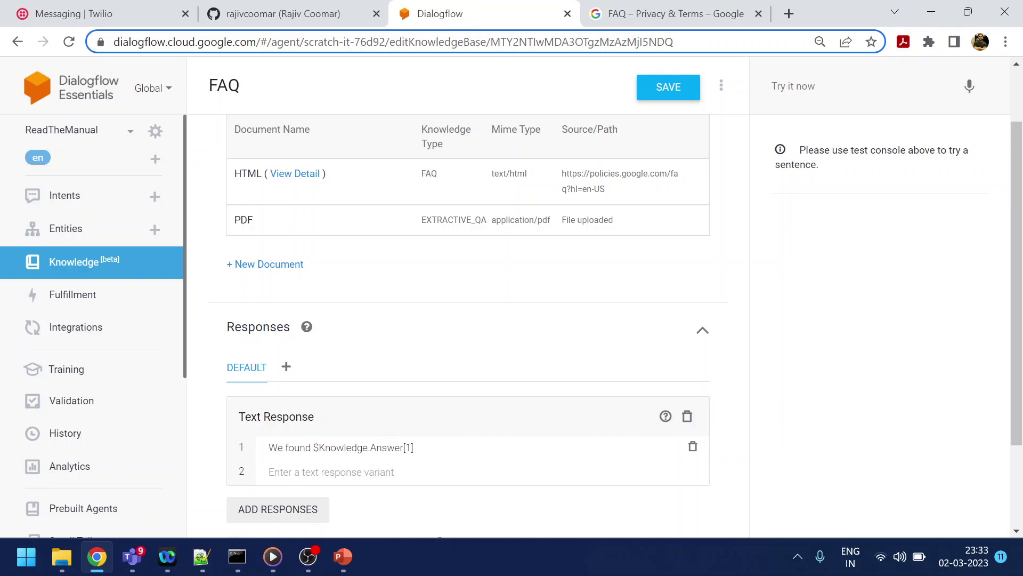
text(:)
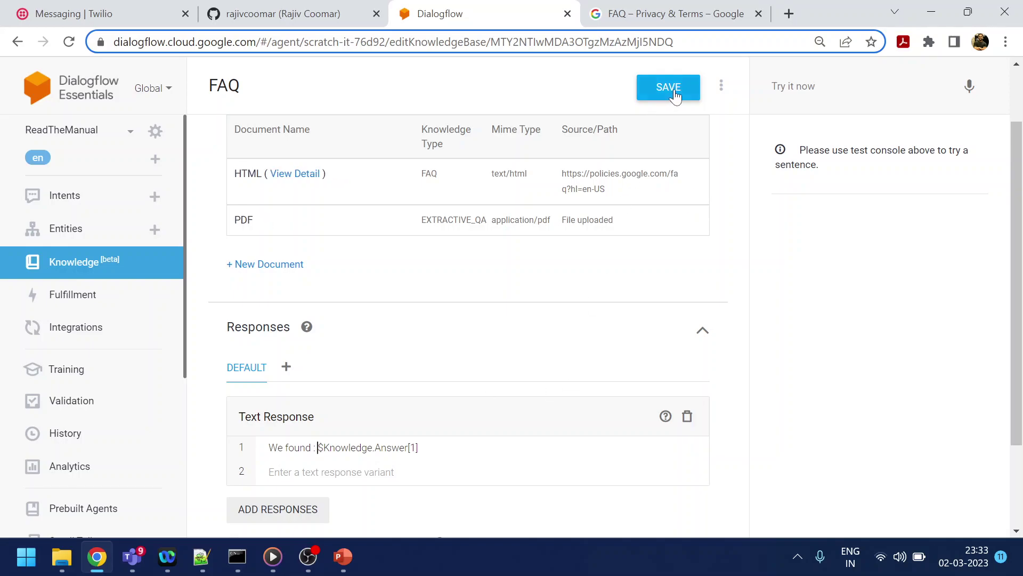
click(676, 90)
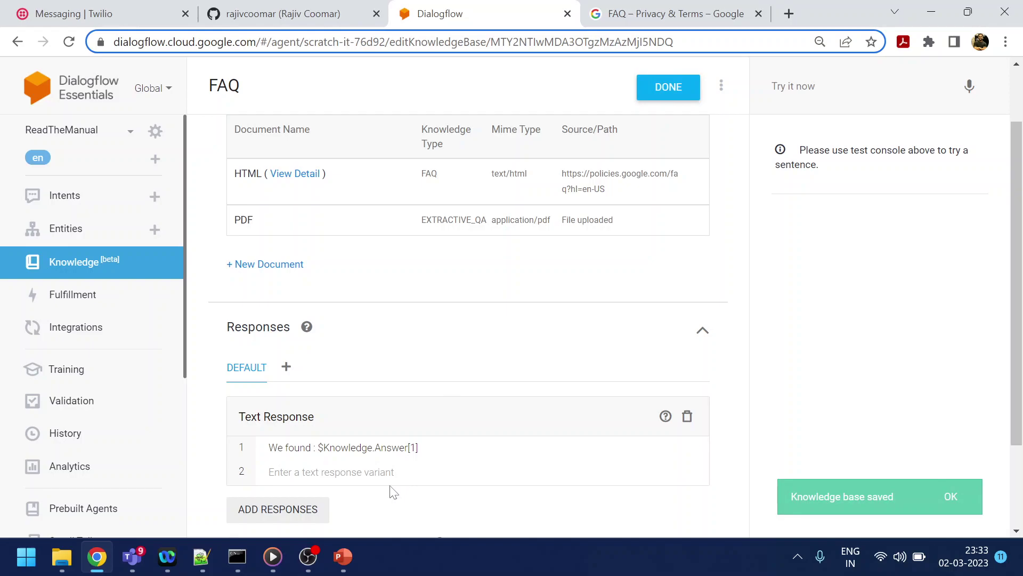
Copy 'How can I remove information' from the first question heading on Google's FAQ page
click(640, 13)
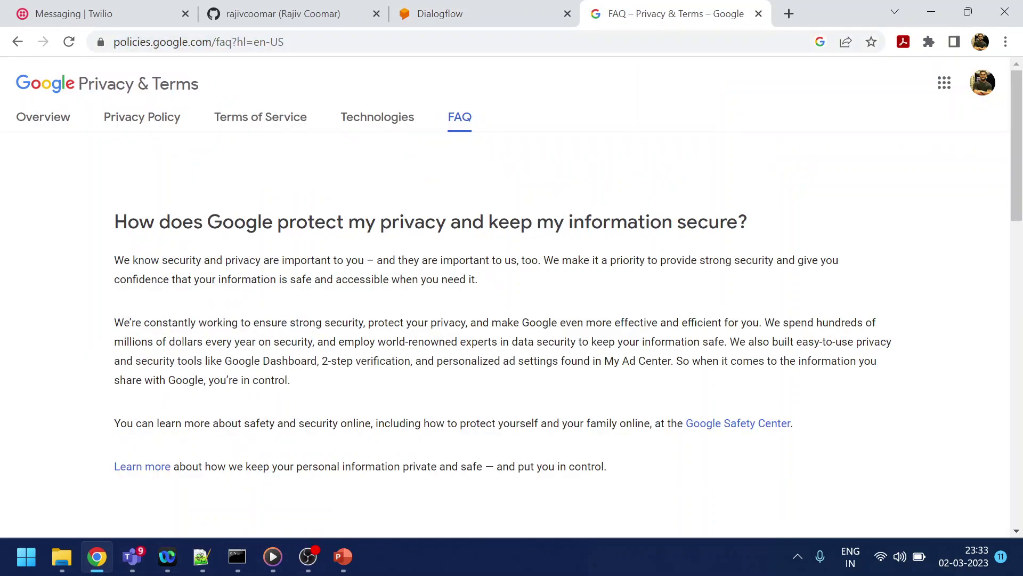
drag(1016, 130, 1012, 232)
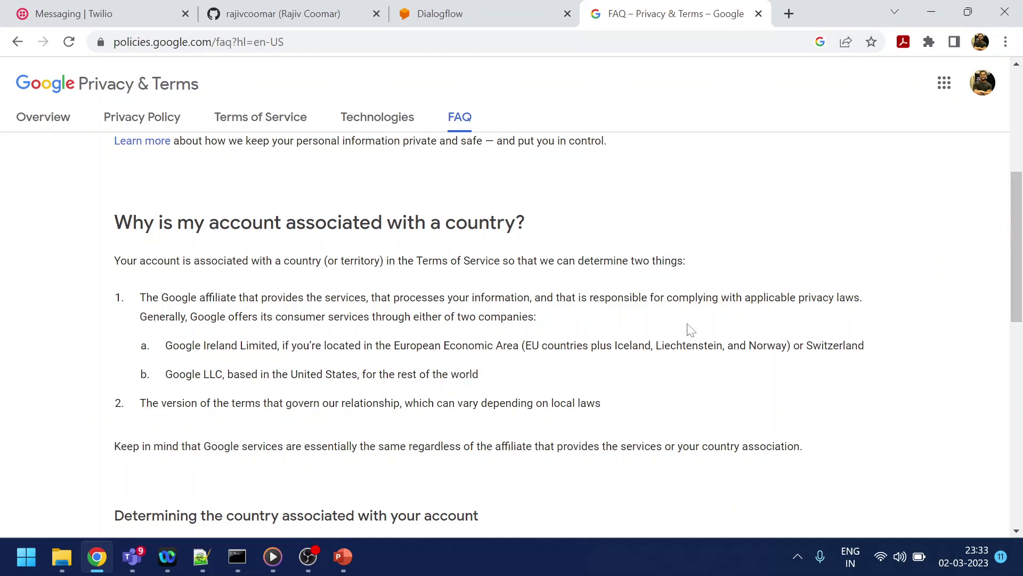
drag(1016, 184, 985, 373)
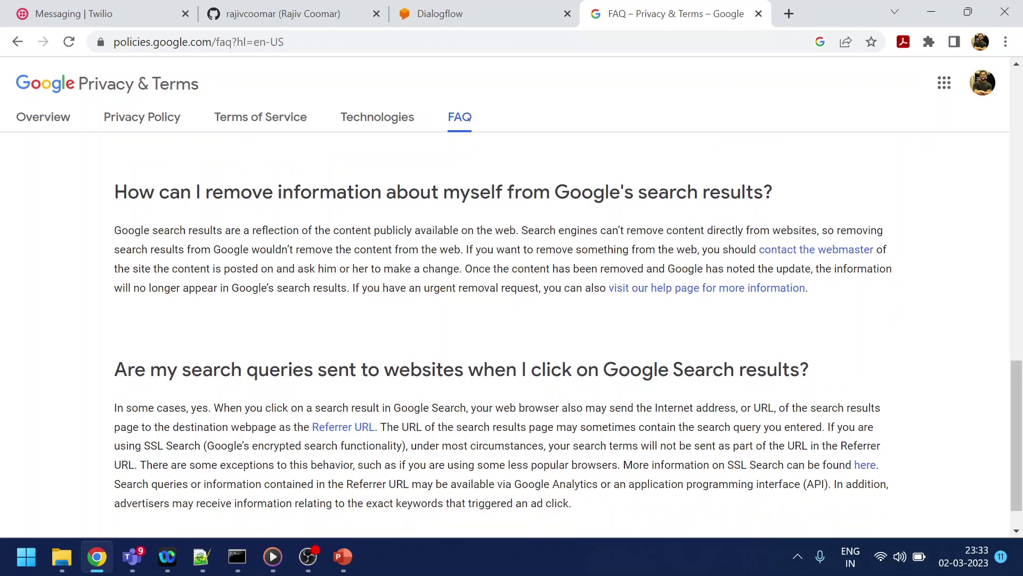
drag(112, 192, 382, 192)
key(ctrl+c)
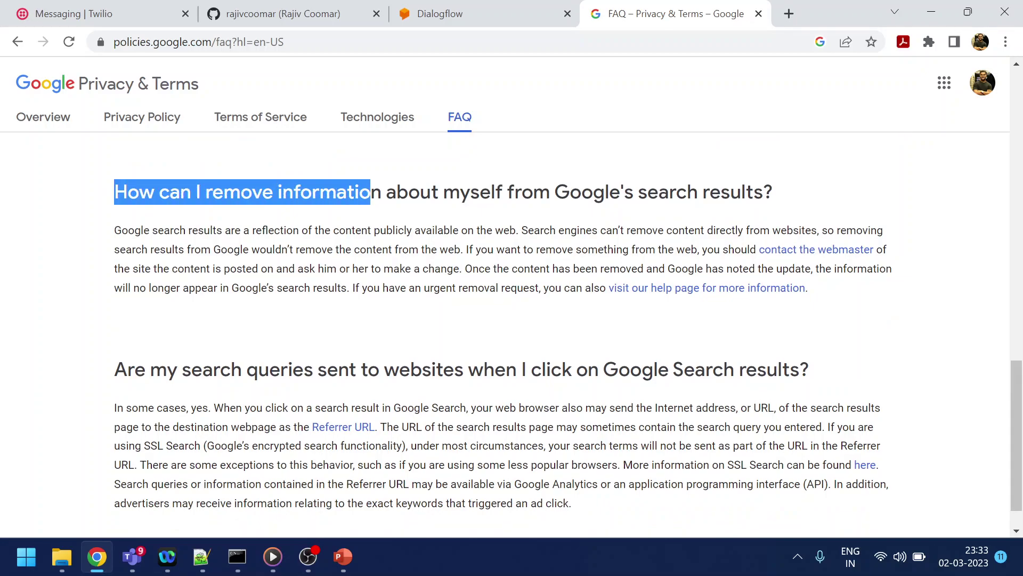
key(alt+Tab)
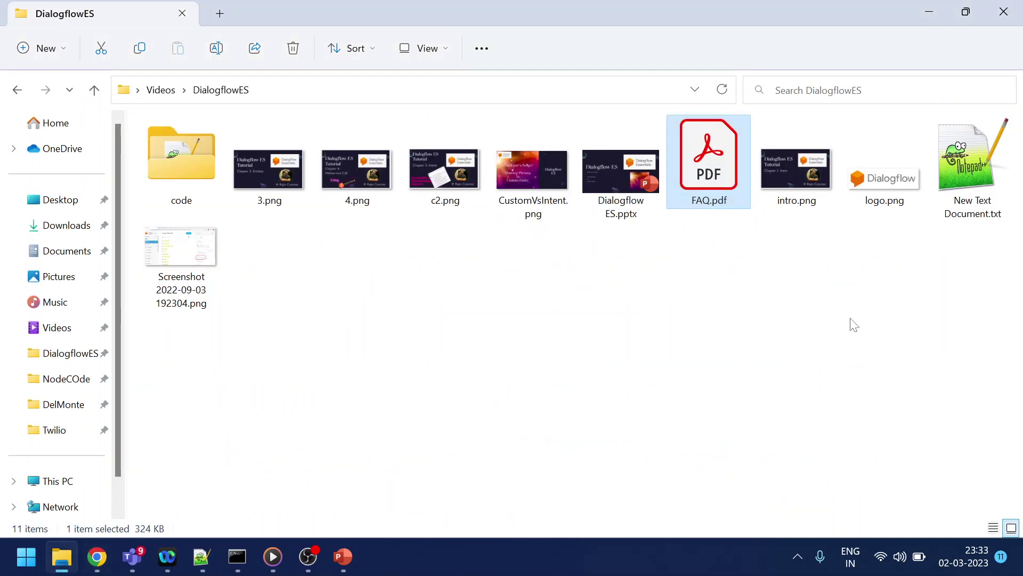
key(alt+Tab)
Ask the agent 'How can I remove information' and review its 'We found' mask-removal reply
click(477, 13)
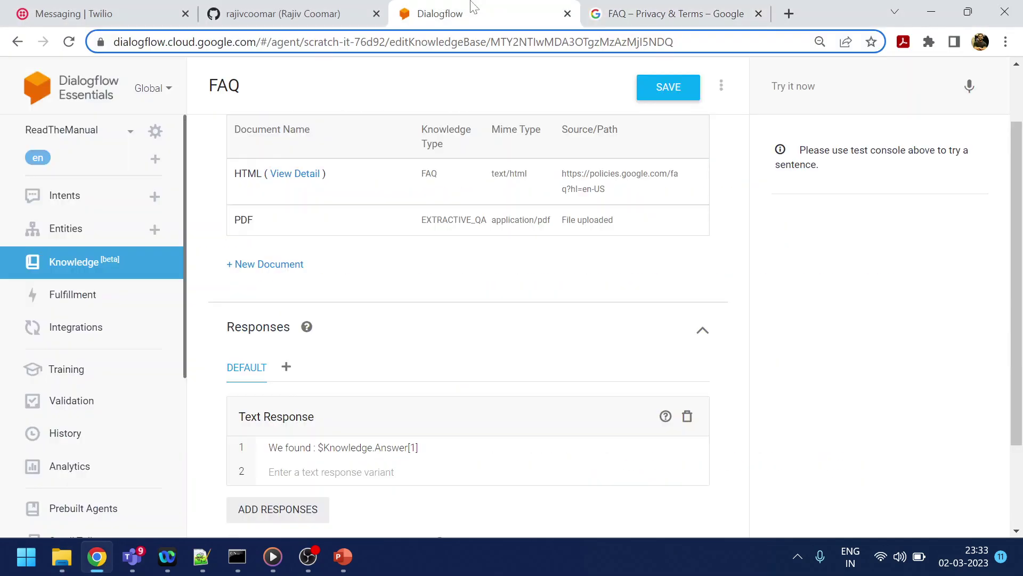
click(802, 89)
key(ctrl+v)
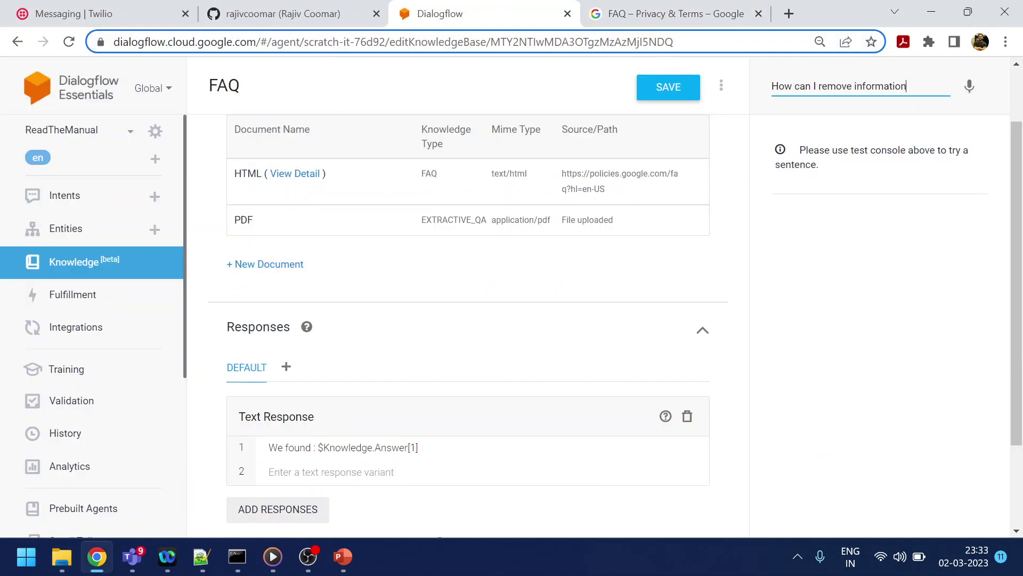
key(Return)
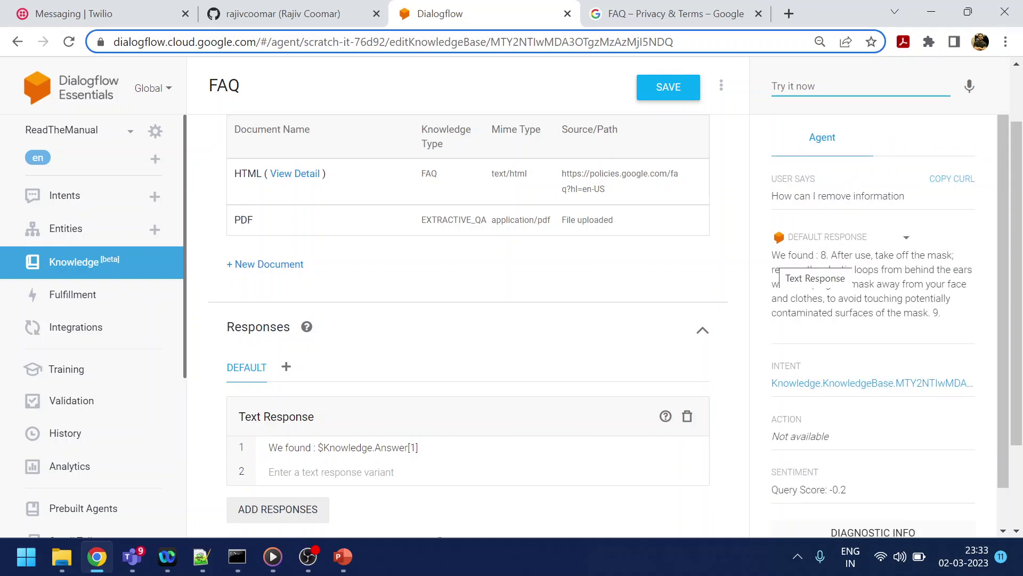
drag(832, 255, 954, 317)
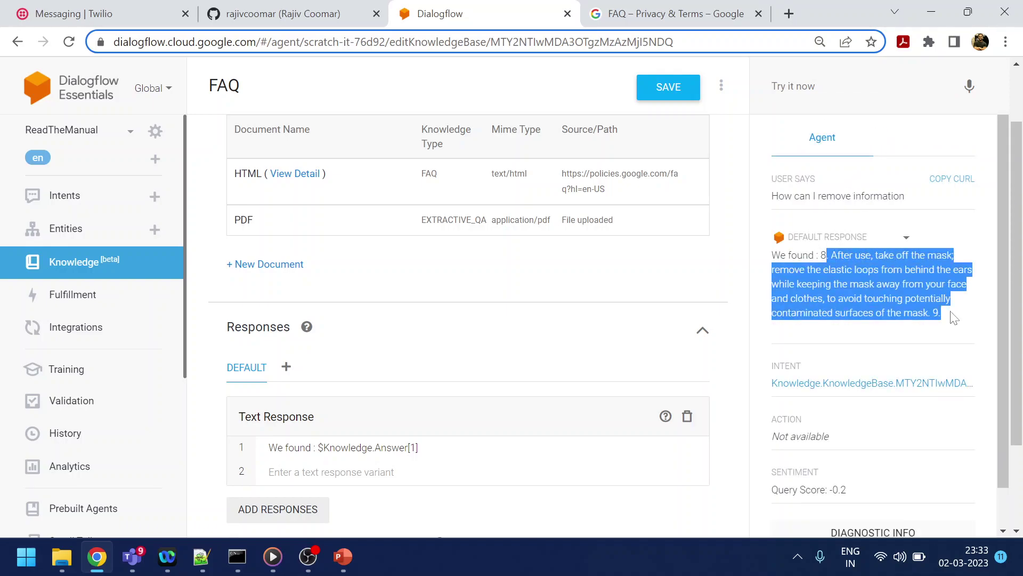
scroll(1000, 264, down, 1)
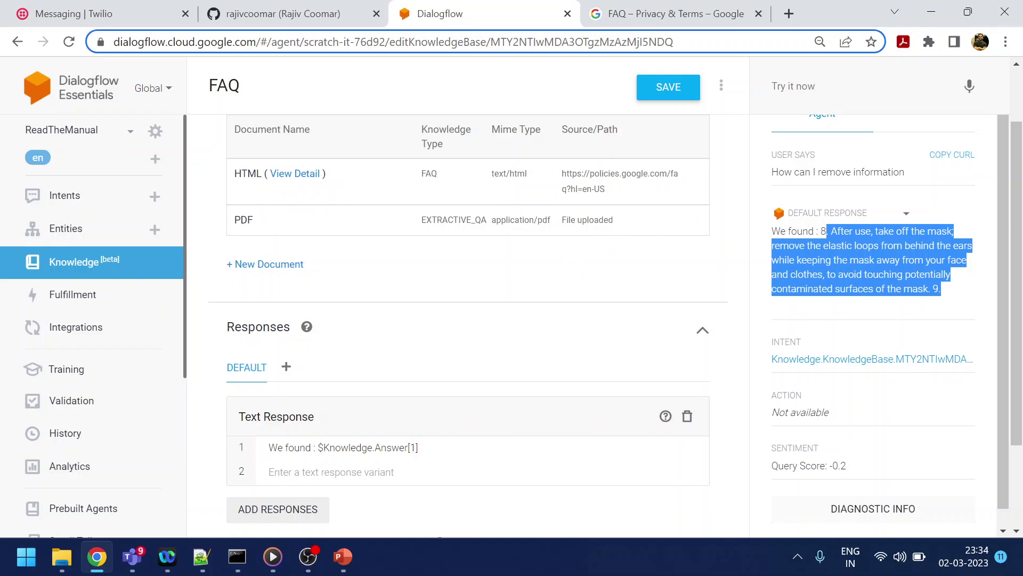
drag(1010, 248, 1009, 292)
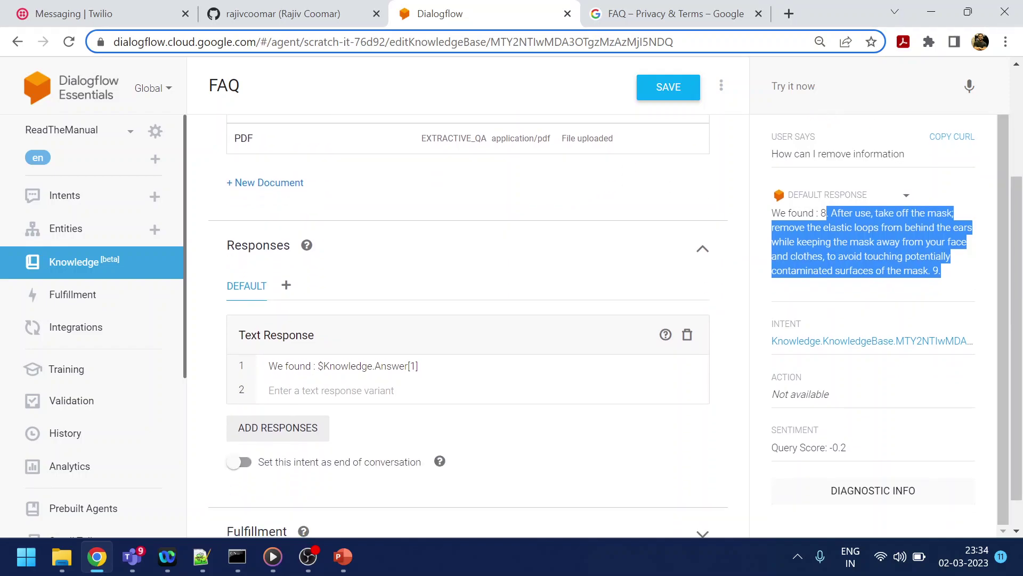
key(alt+Tab)
key(alt+Tab)
click(664, 14)
Copy the longer FAQ heading about removing information, up to 'search'
click(224, 243)
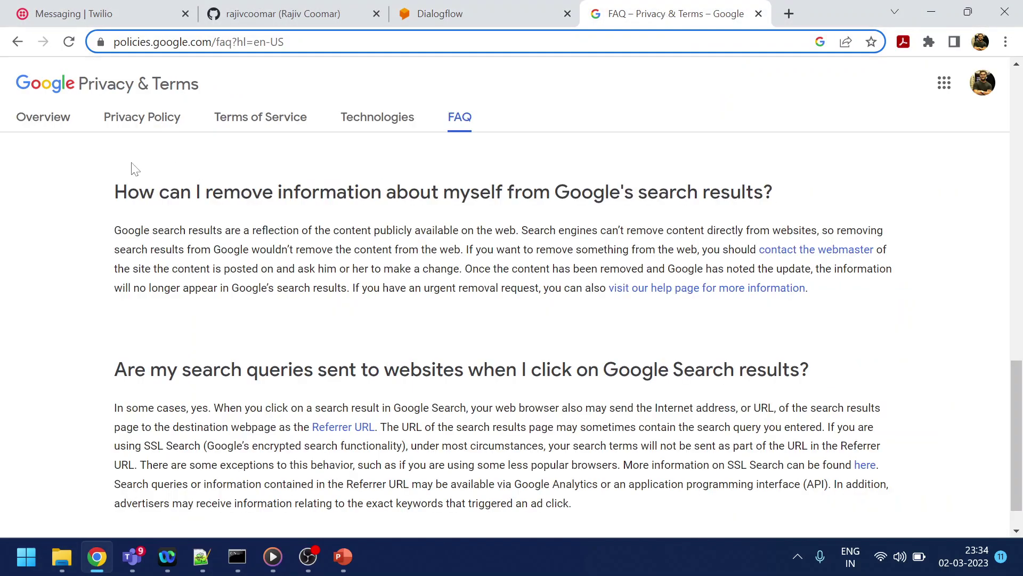
drag(114, 192, 697, 192)
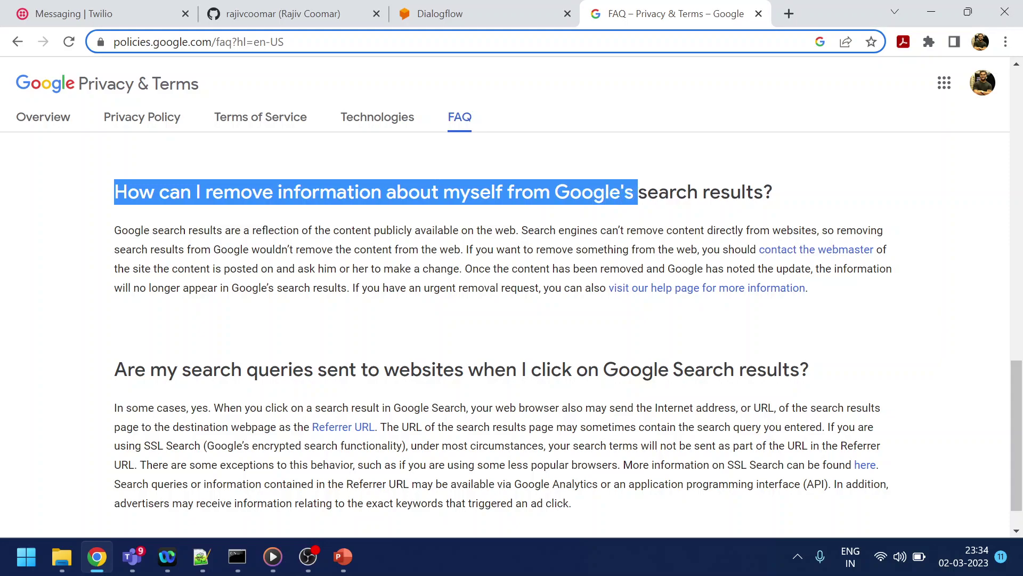
key(alt+Tab)
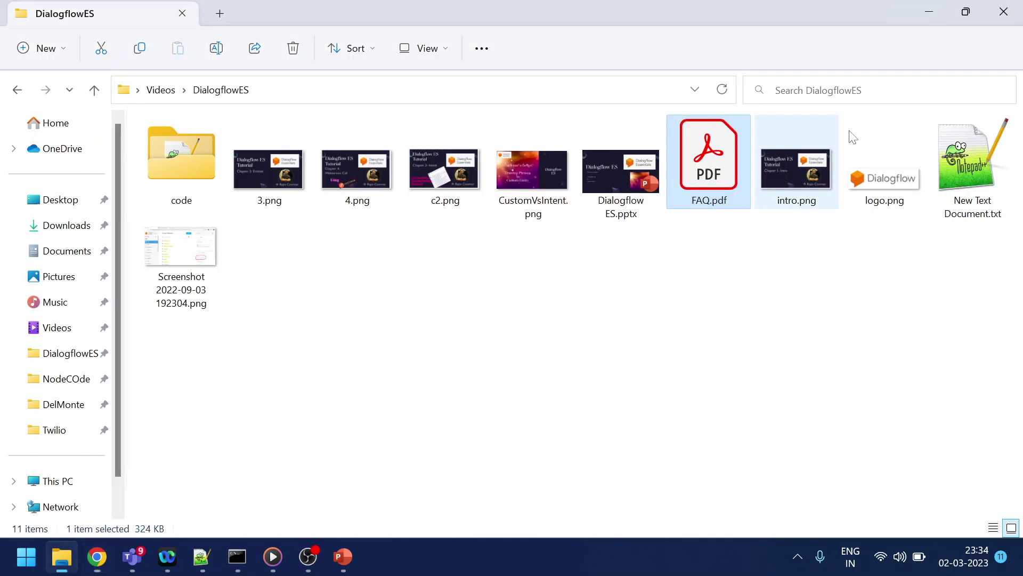
key(alt+Tab)
Ask the agent the longer question and check its Google search results answer
click(480, 14)
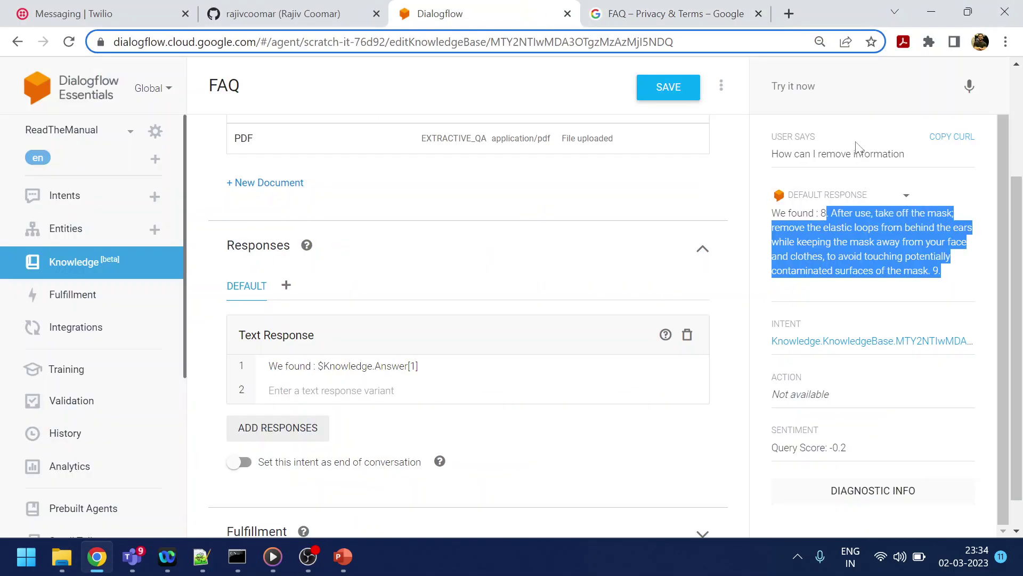
click(856, 86)
key(ctrl+v)
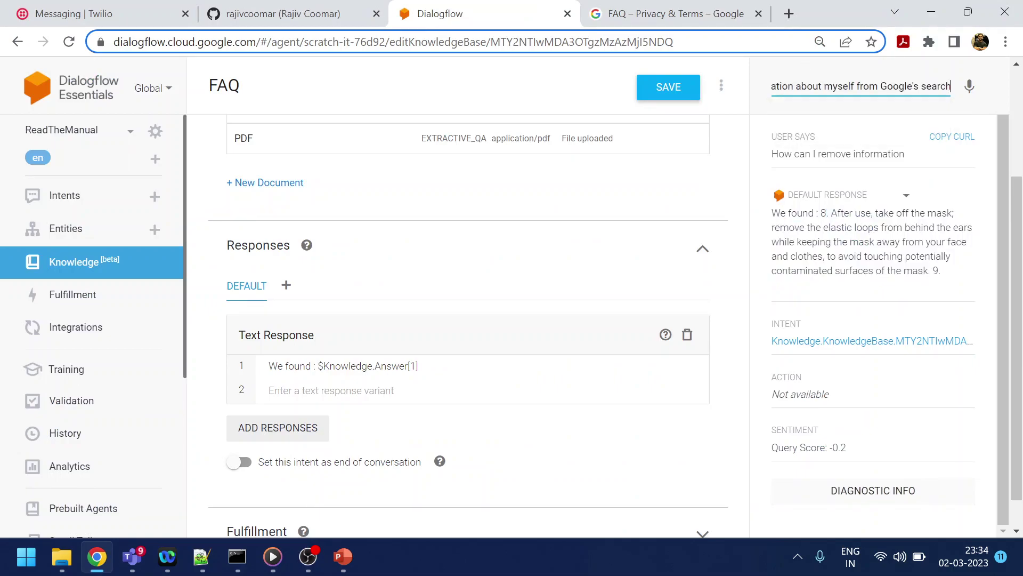
key(Return)
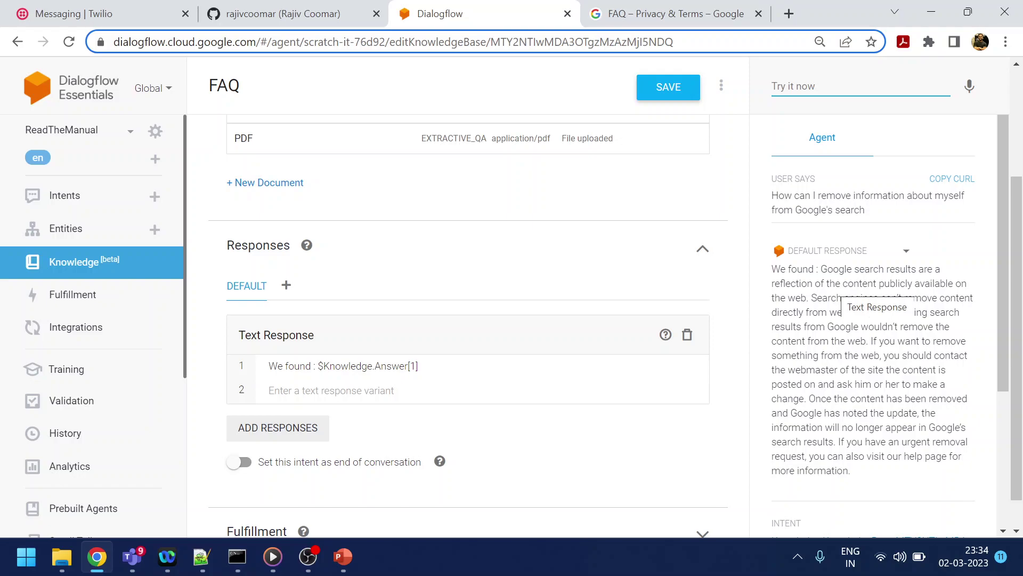
drag(821, 269, 858, 480)
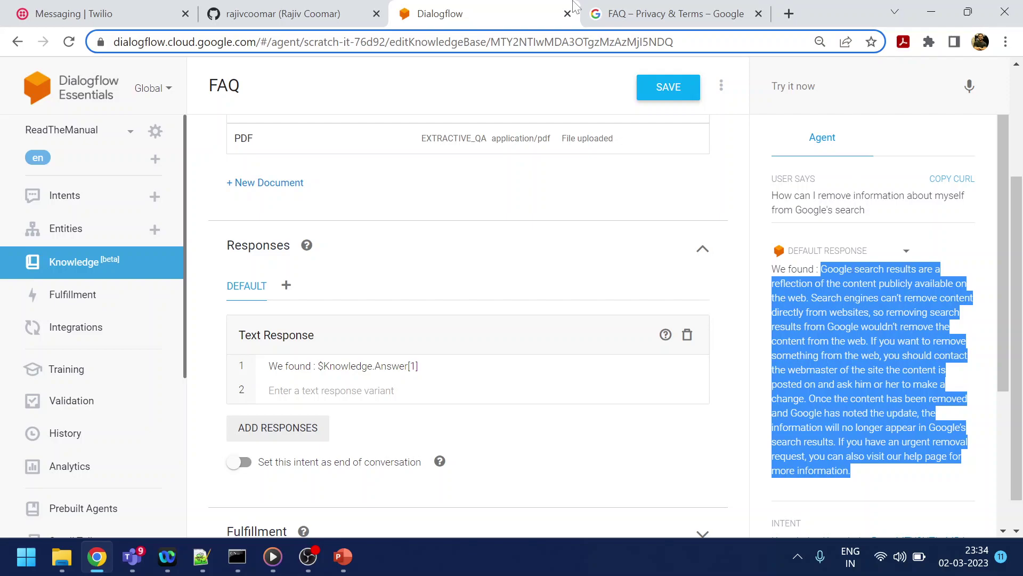
click(675, 14)
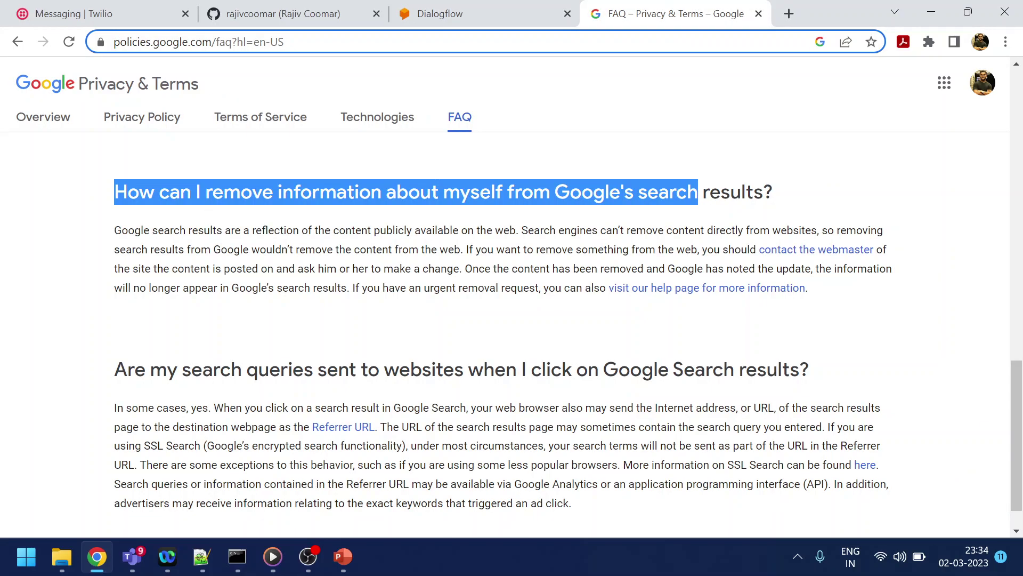
Reopen FAQ.pdf in Acrobat Reader and select 'What is corona' in its first question
drag(152, 231, 504, 292)
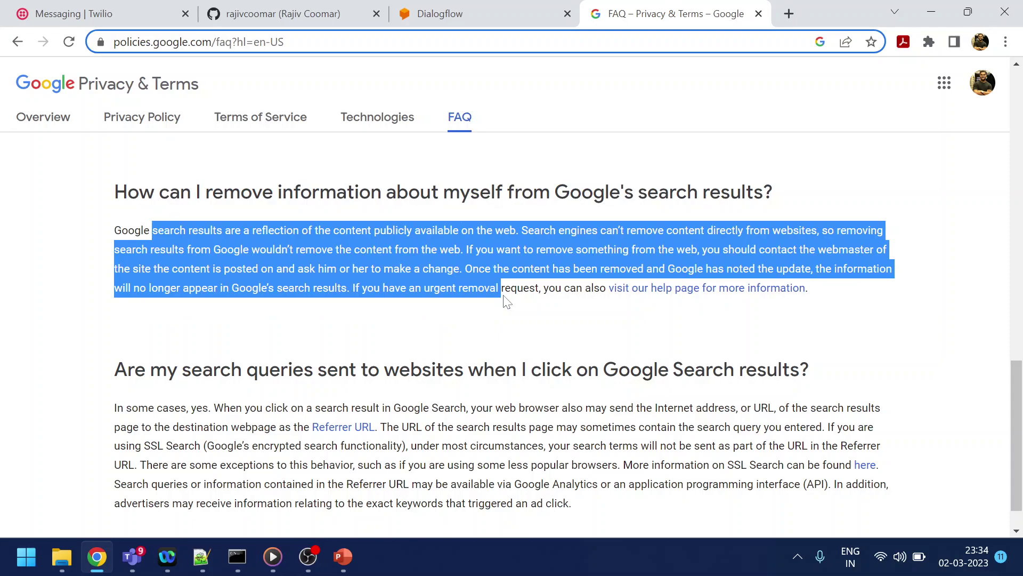
click(61, 557)
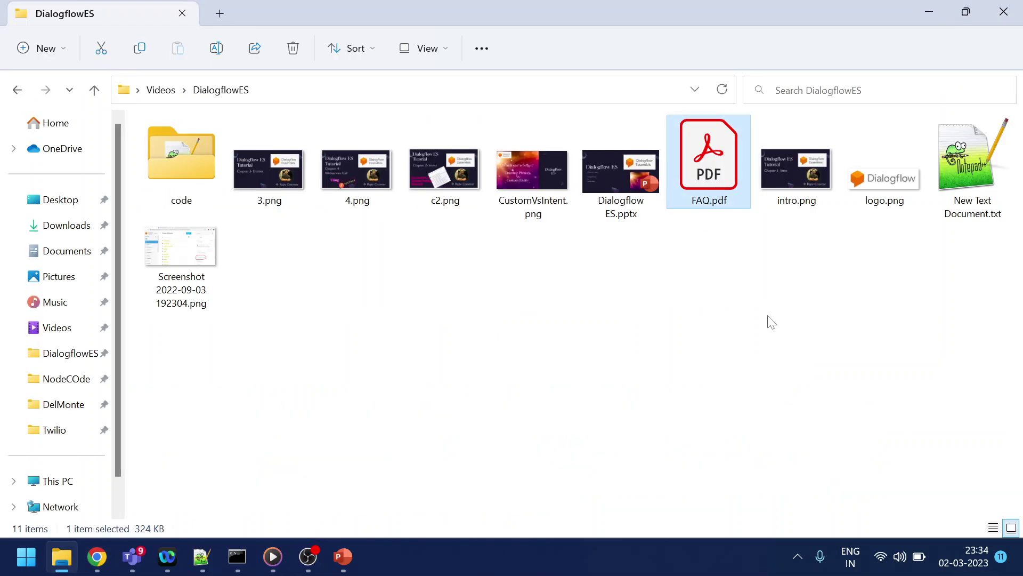
key(alt+Tab)
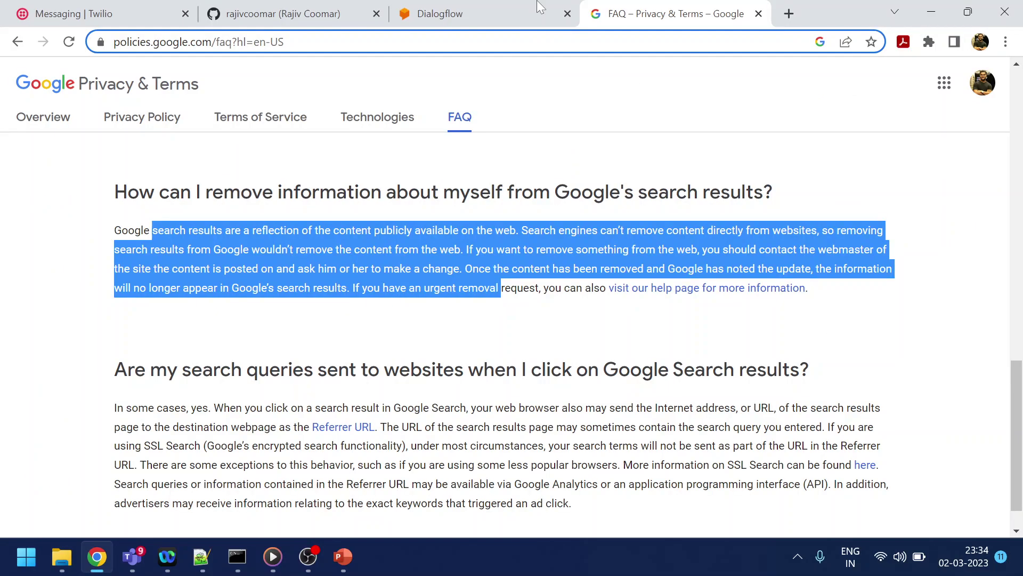
click(480, 13)
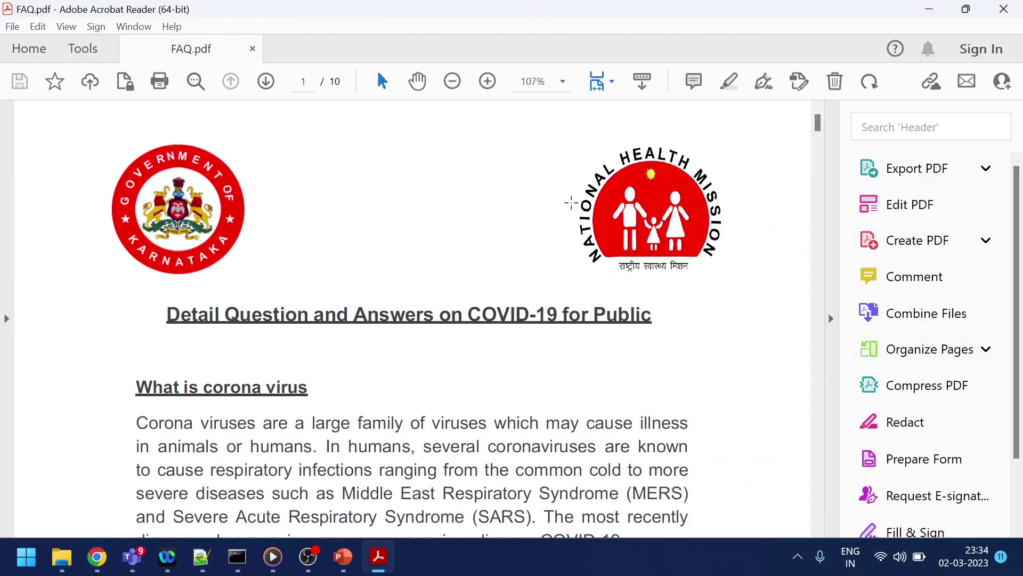
drag(137, 389, 261, 389)
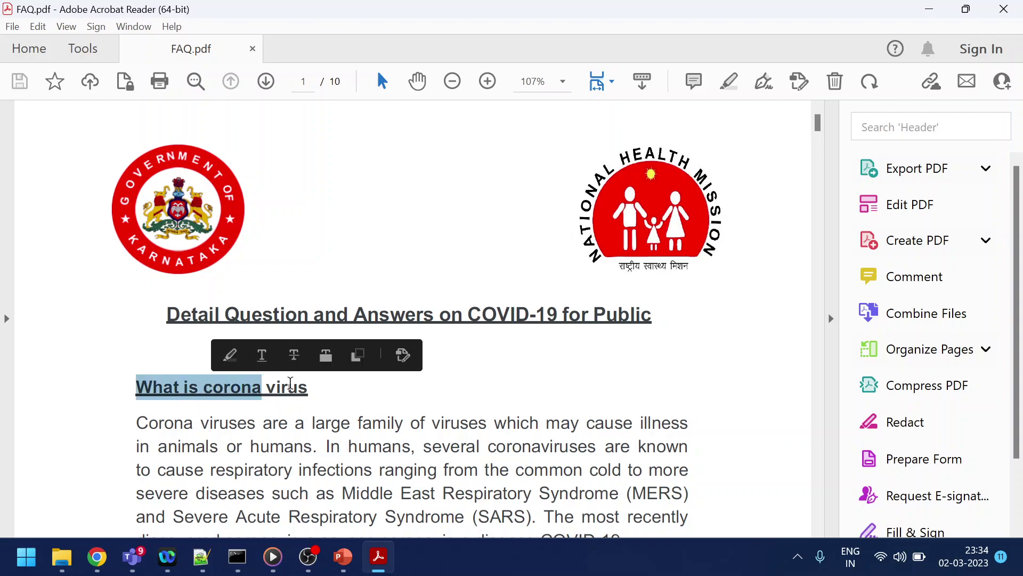
key(alt+Tab)
Ask the agent 'what is covid' and review its answer about the infected dog
click(848, 86)
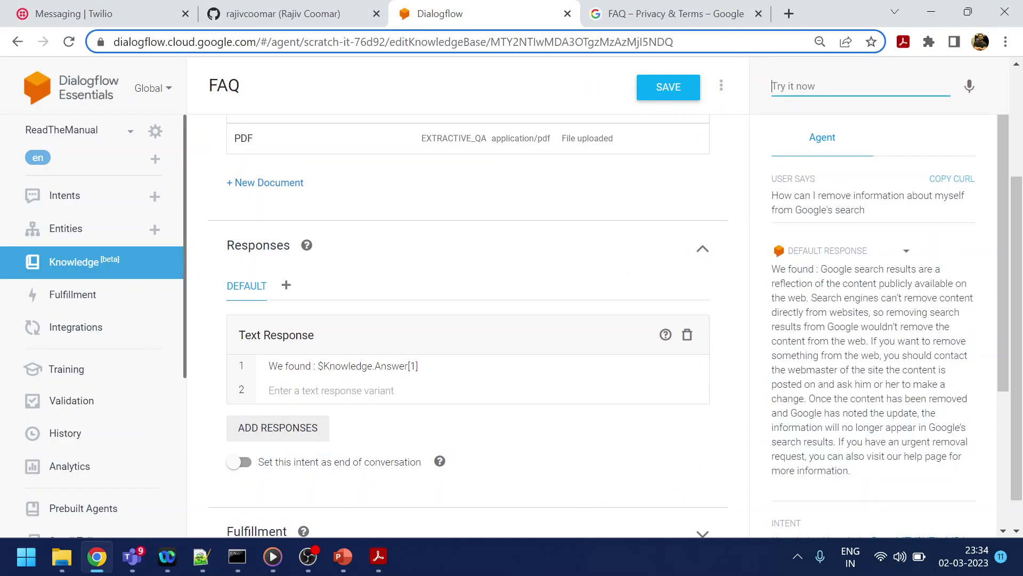
text(what is covid)
key(Return)
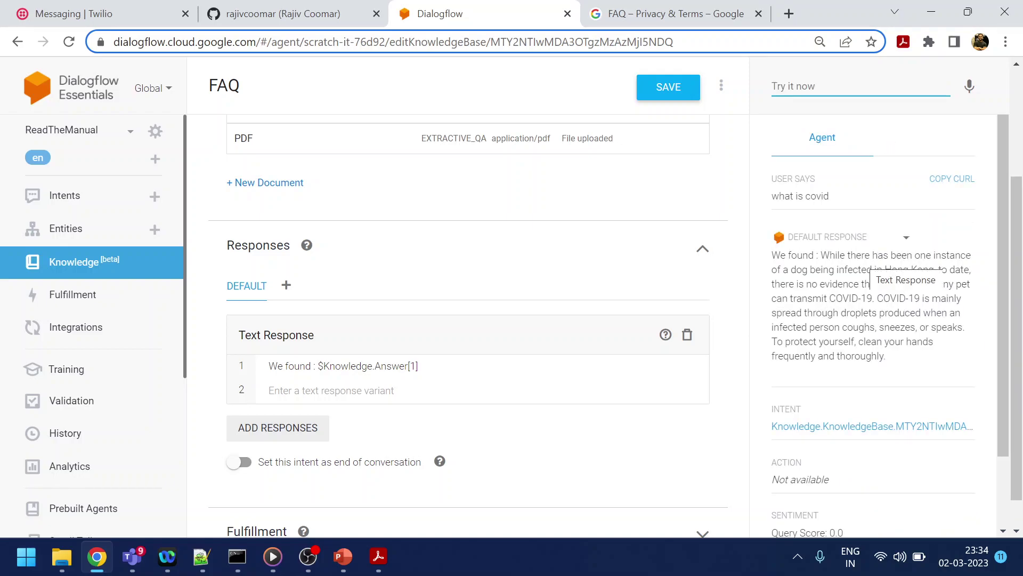
drag(821, 255, 895, 330)
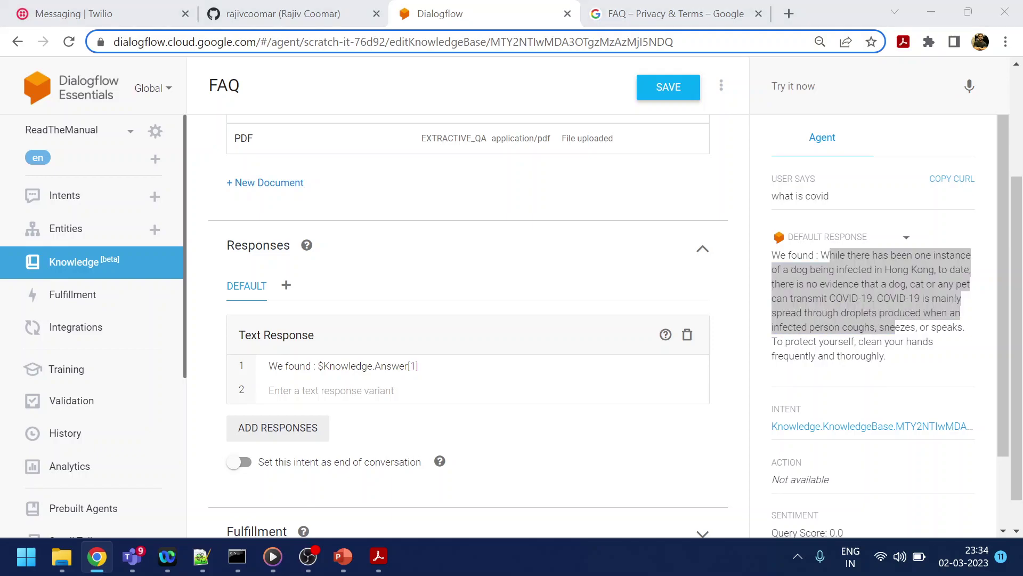
Copy 'What can I do to protect myself' from FAQ.pdf and ask the agent it
click(378, 556)
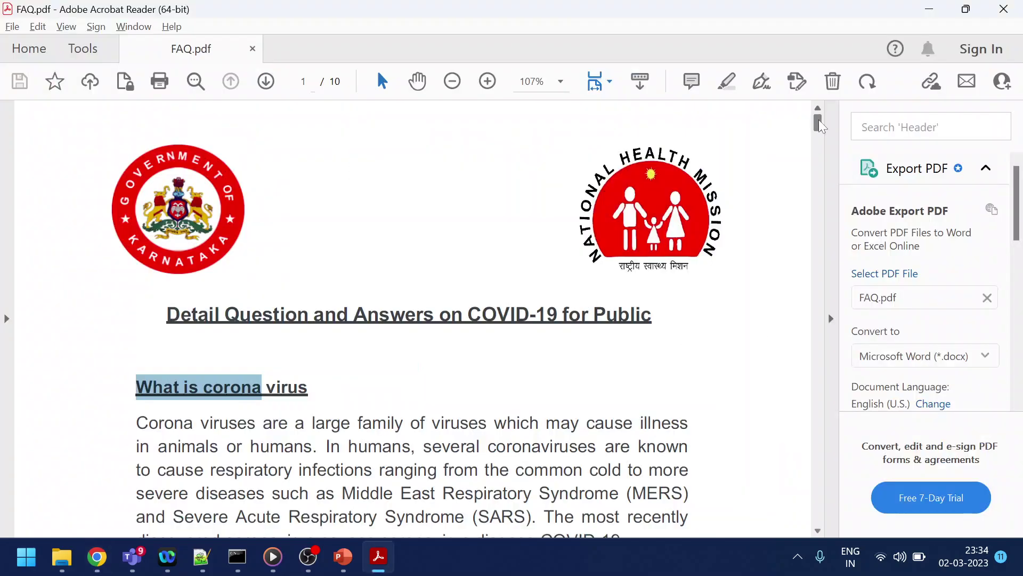
drag(818, 123, 818, 204)
drag(136, 384, 280, 389)
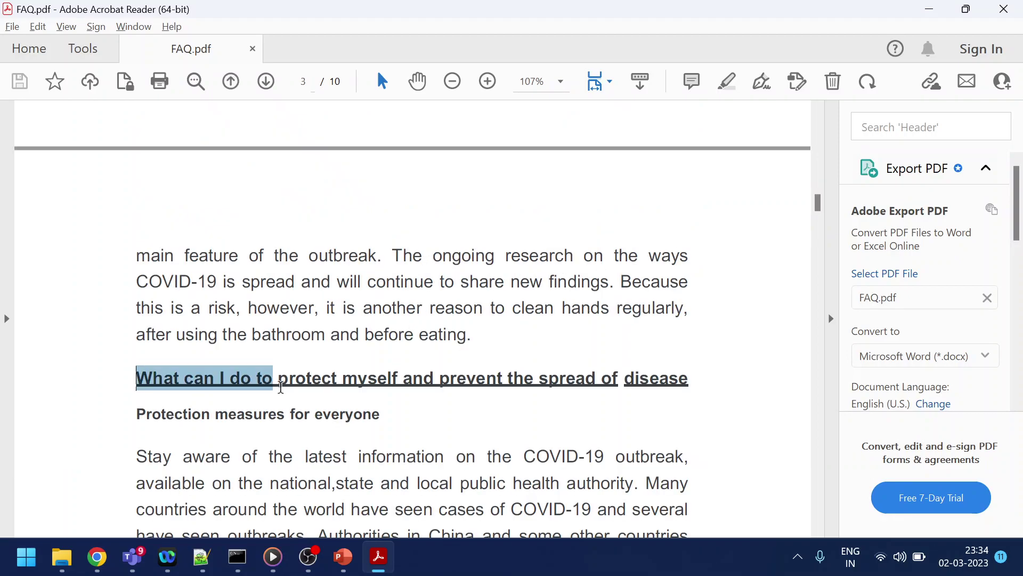
key(alt+Tab)
text(What can I do to protect myself)
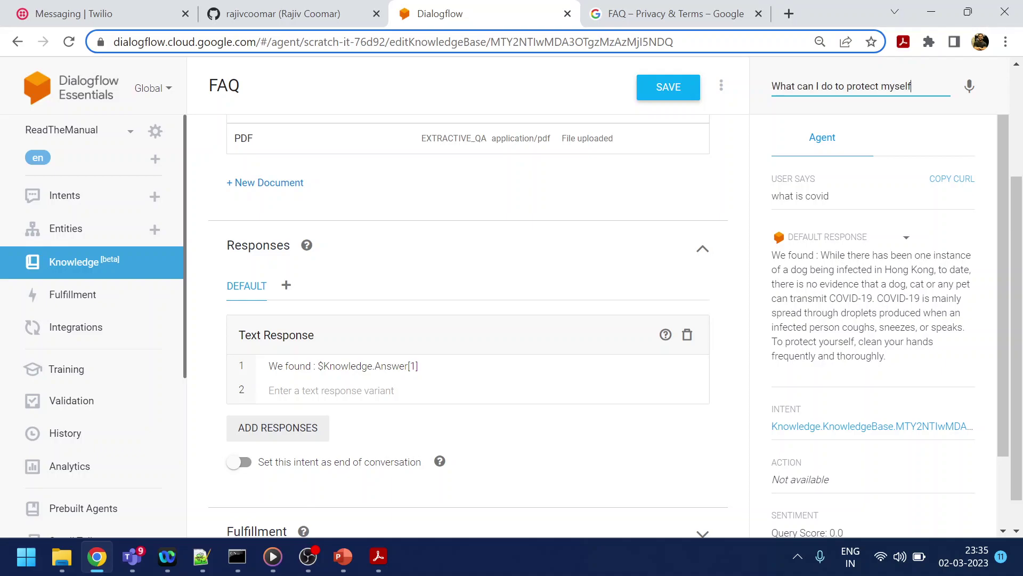
key(Return)
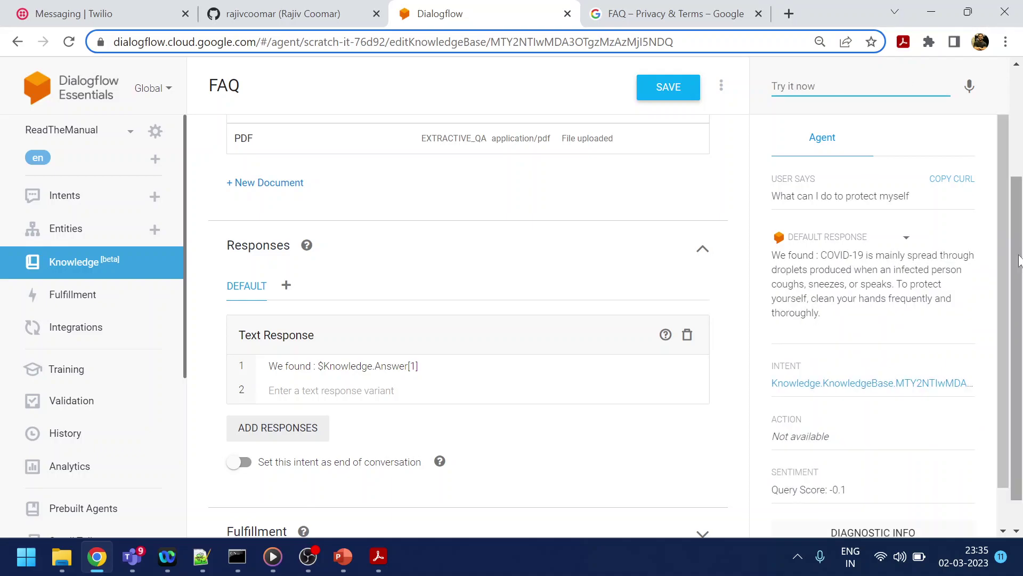
mouse_move(1014, 251)
mouse_down()
mouse_move(1018, 289)
mouse_move(1019, 184)
mouse_up()
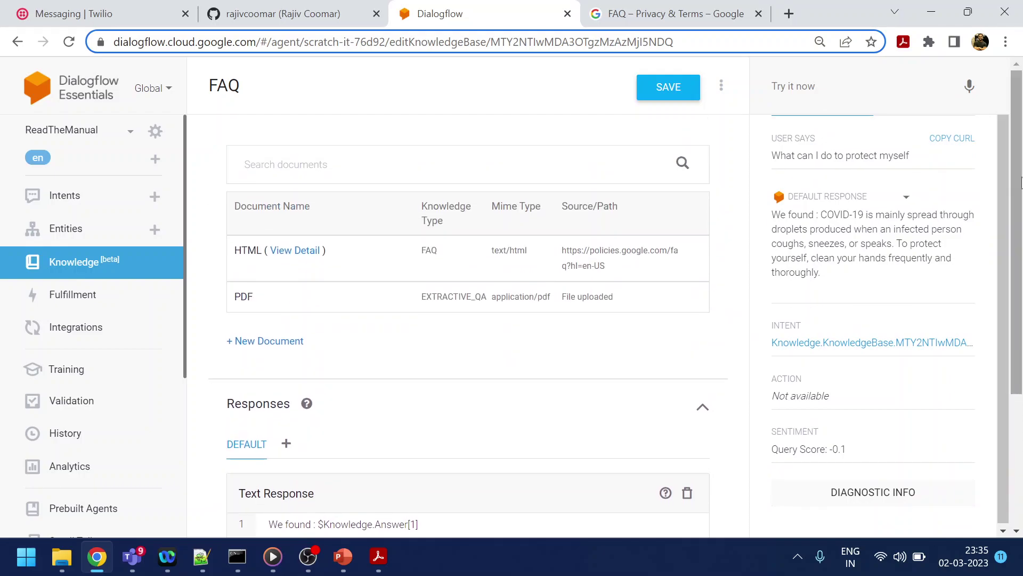